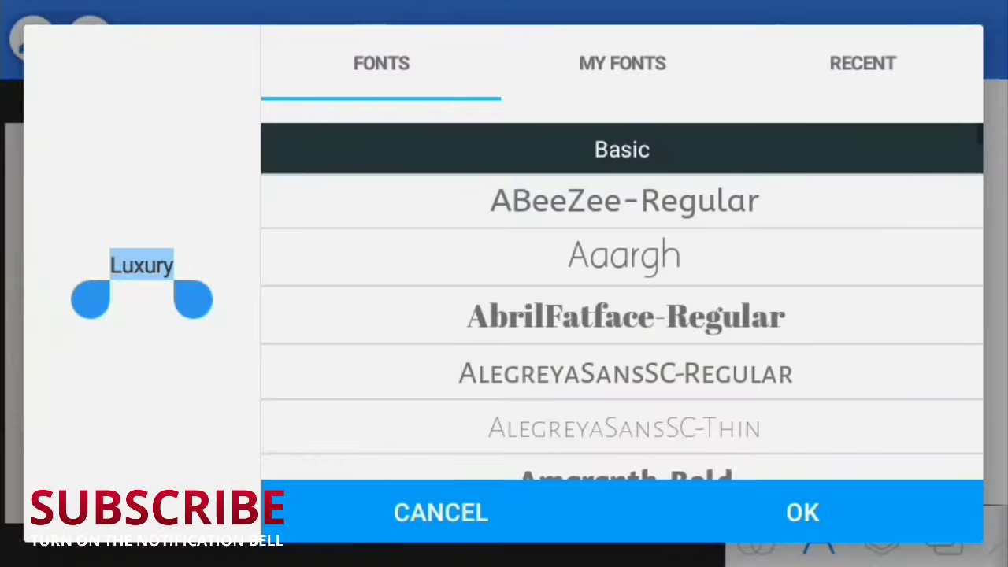
# - Search the device fonts for 'cin' and set the text to Cinzel Decorative
pyautogui.click(622, 63)
pyautogui.click(664, 157)
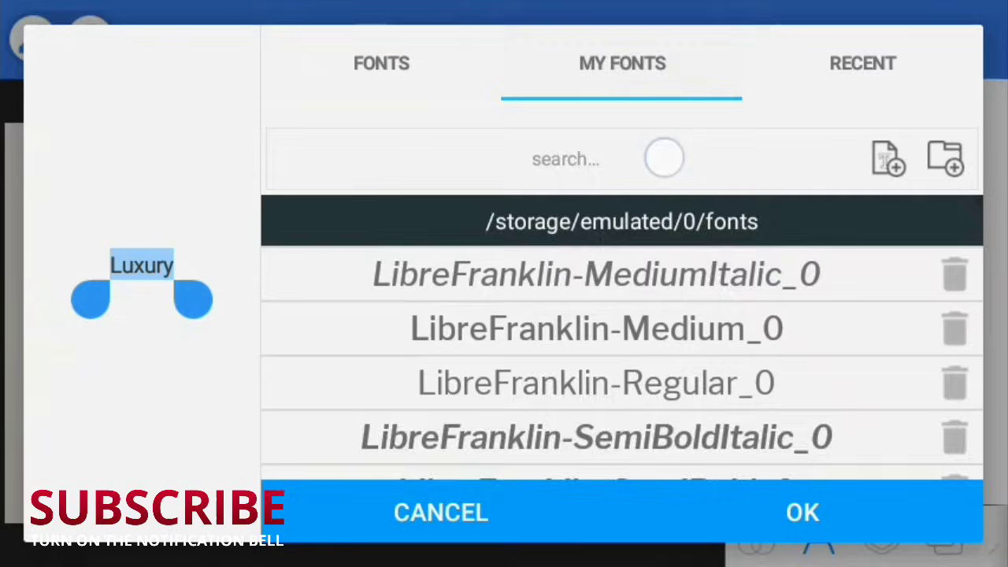
pyautogui.write('cin')
pyautogui.click(764, 220)
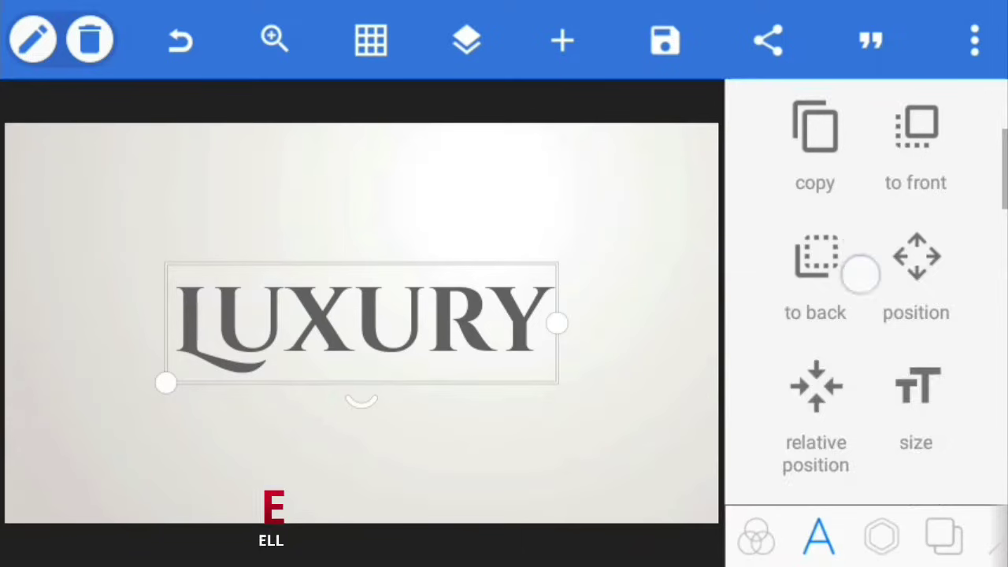
# - Duplicate LUXURY, hide the duplicate layer, and reselect the visible text
pyautogui.scroll(2, 862, 270)
pyautogui.click(815, 262)
pyautogui.click(493, 51)
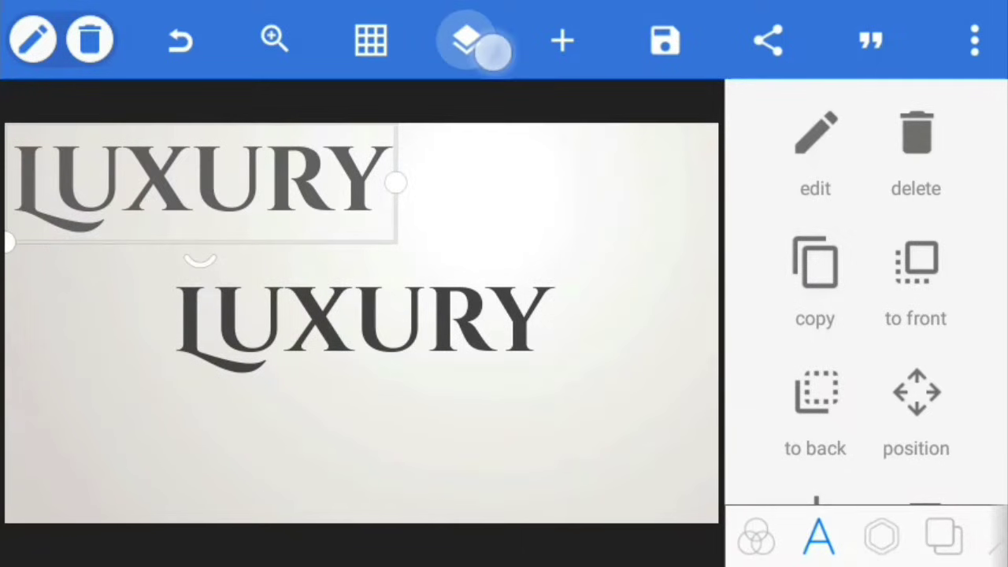
pyautogui.click(496, 49)
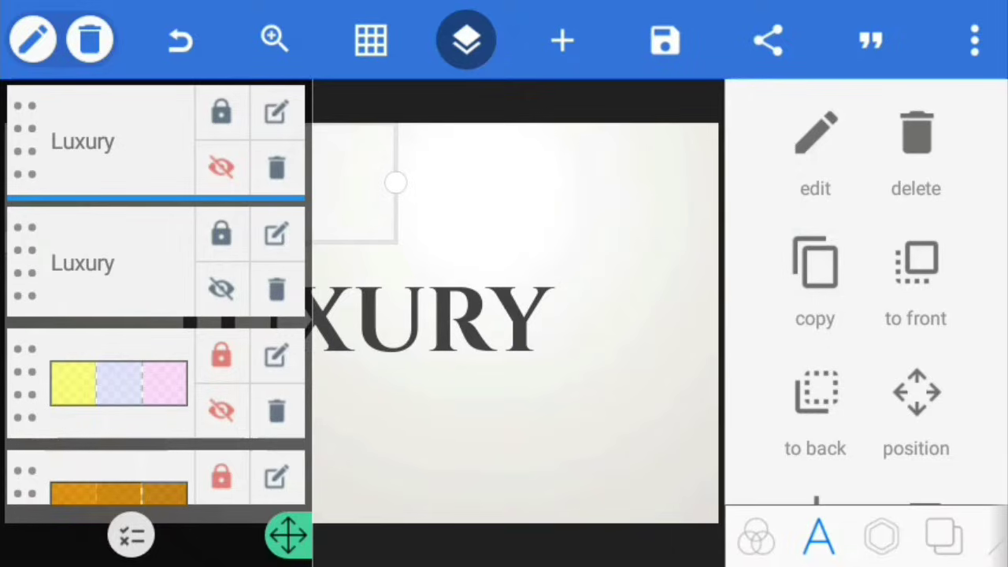
pyautogui.click(467, 41)
pyautogui.click(653, 281)
pyautogui.click(394, 315)
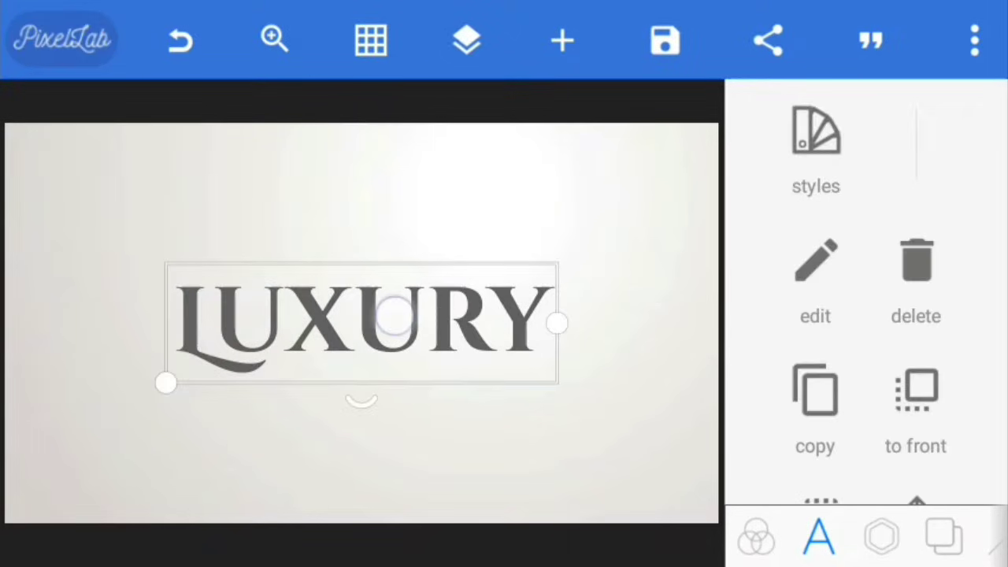
# - Switch the text fill to a gradient and add a middle colour stop
pyautogui.moveTo(923, 434); pyautogui.dragTo(920, 197)
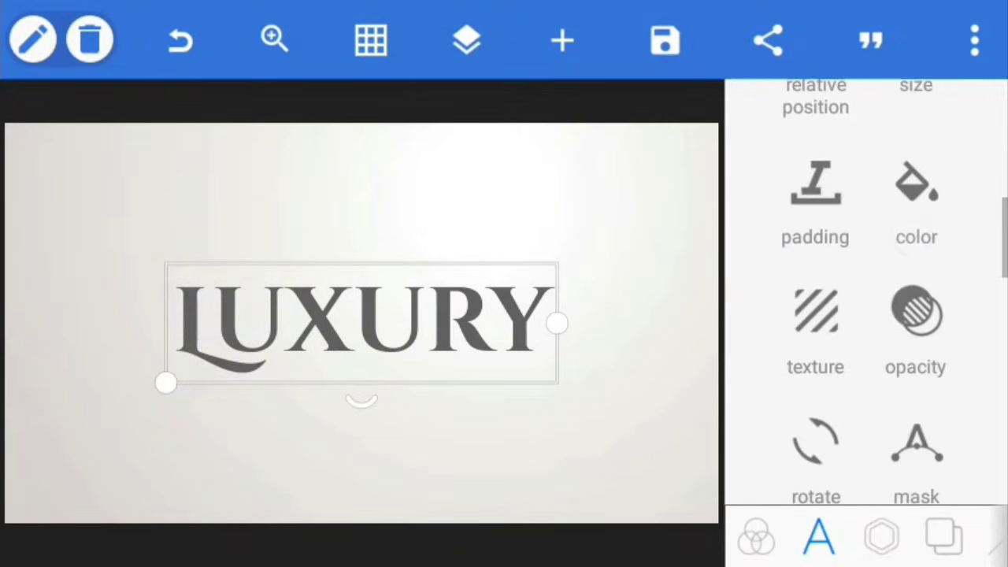
pyautogui.click(915, 193)
pyautogui.click(867, 263)
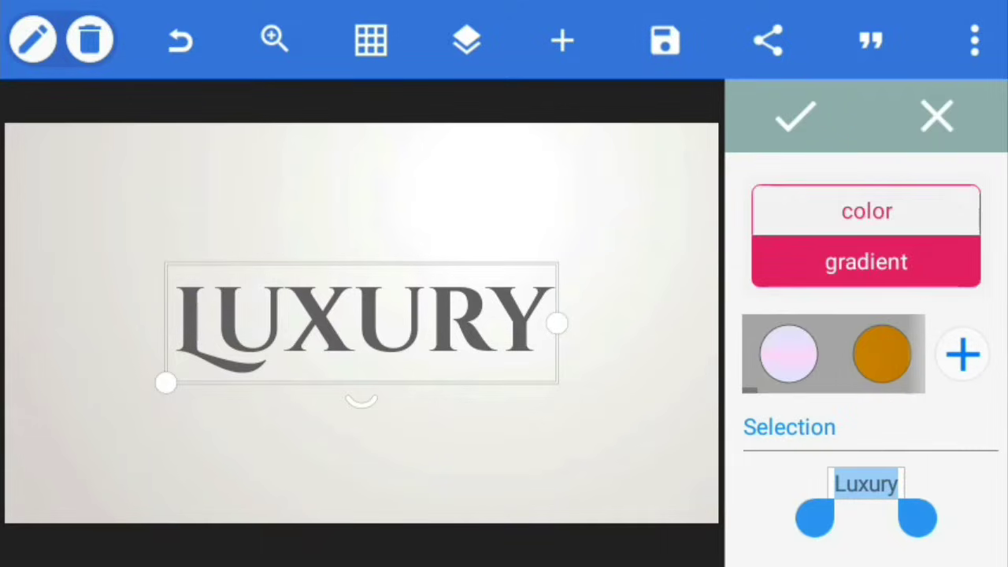
pyautogui.click(962, 355)
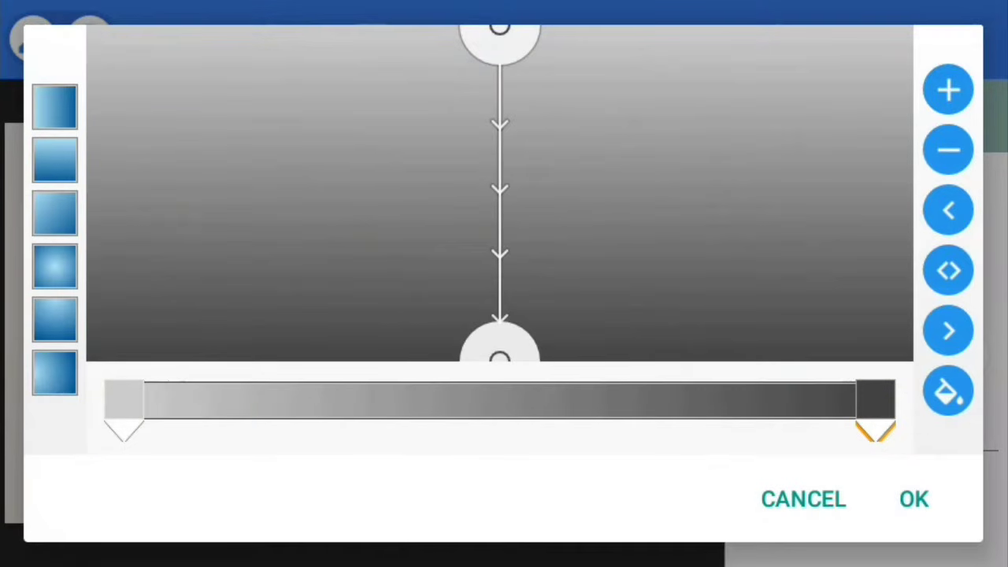
pyautogui.click(948, 88)
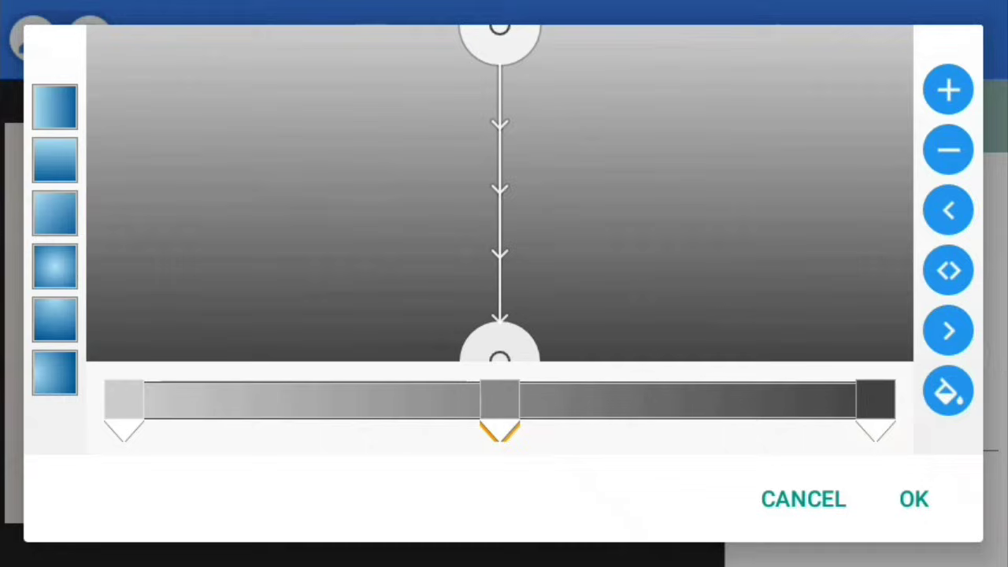
# - Set the left gradient stop to pale lavender sampled from the reference image
pyautogui.click(123, 426)
pyautogui.click(948, 391)
pyautogui.click(873, 69)
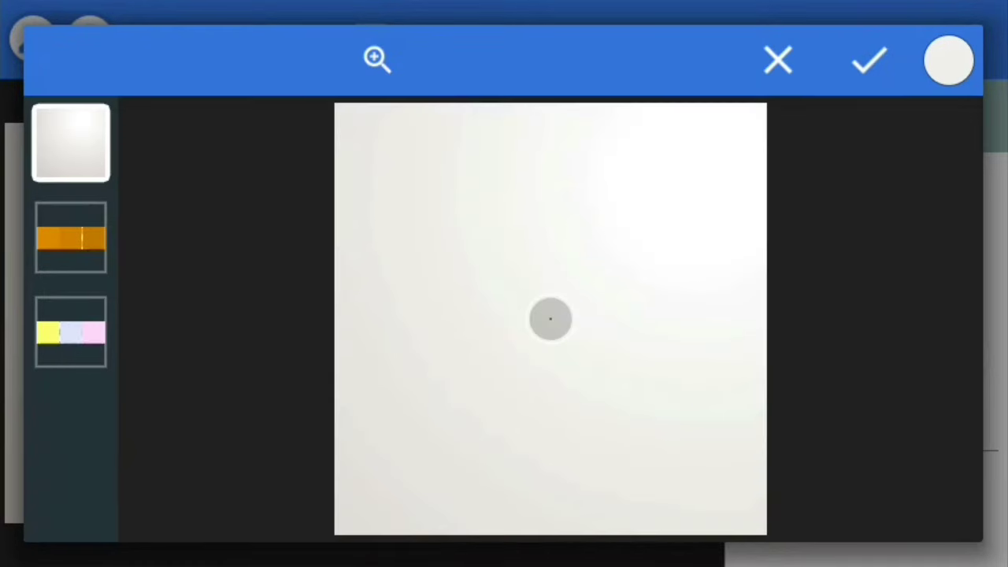
pyautogui.click(71, 331)
pyautogui.click(659, 246)
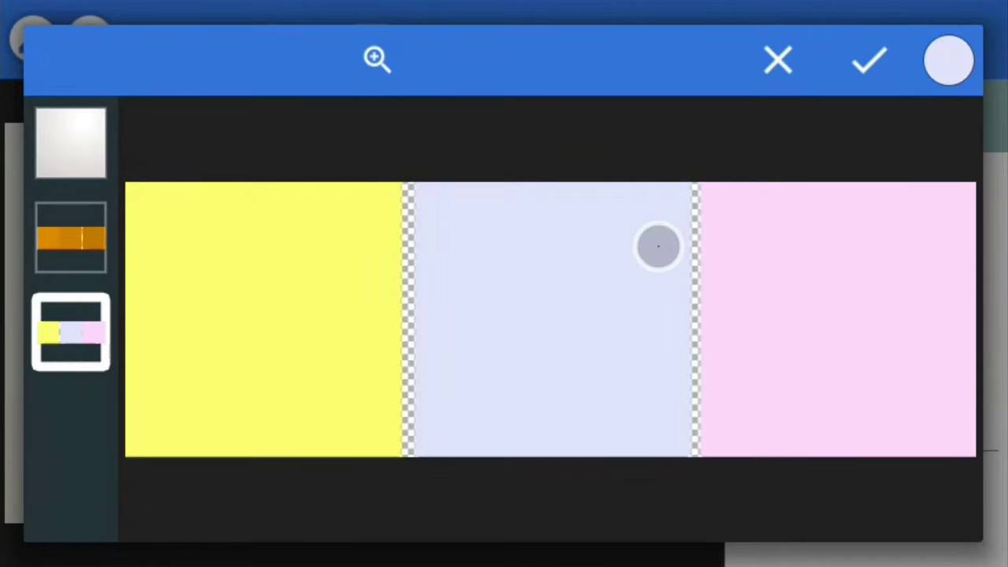
pyautogui.click(870, 60)
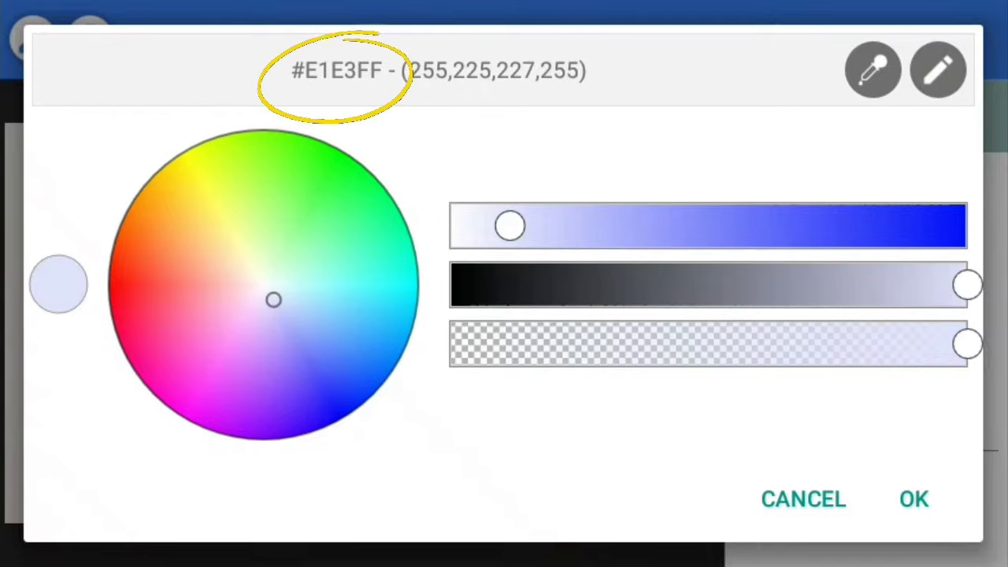
pyautogui.click(923, 498)
# - Set the right gradient stop to the same sampled lavender
pyautogui.click(948, 391)
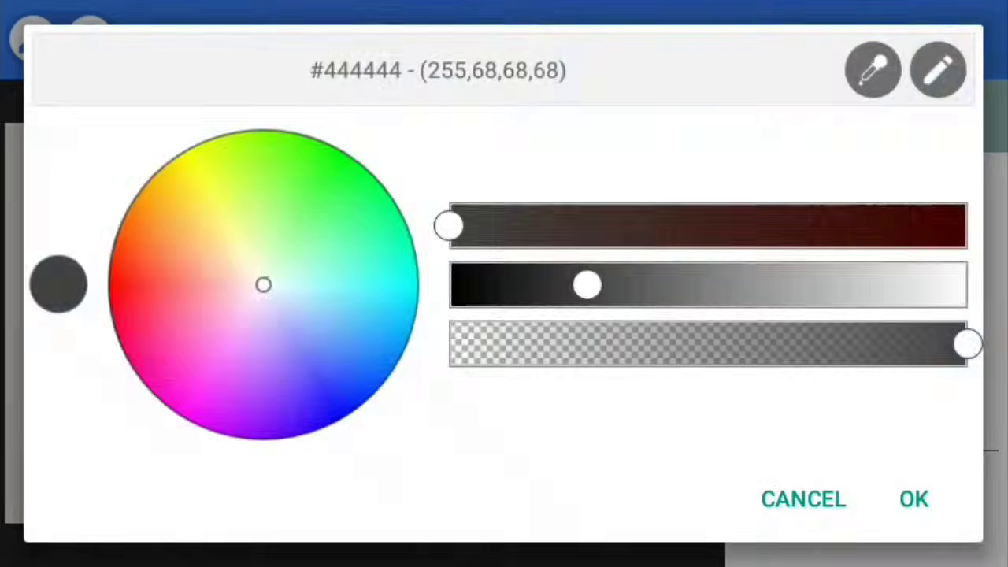
pyautogui.click(873, 69)
pyautogui.click(624, 270)
pyautogui.click(867, 58)
pyautogui.click(914, 499)
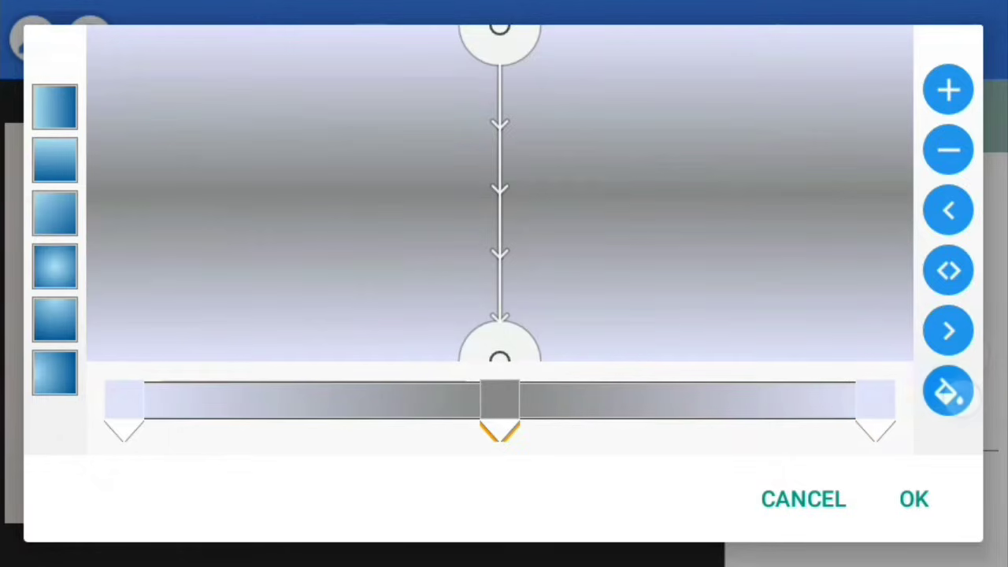
# - Make the middle stop sampled pink, nudge the gradient endpoints inward, and accept
pyautogui.click(948, 391)
pyautogui.click(872, 69)
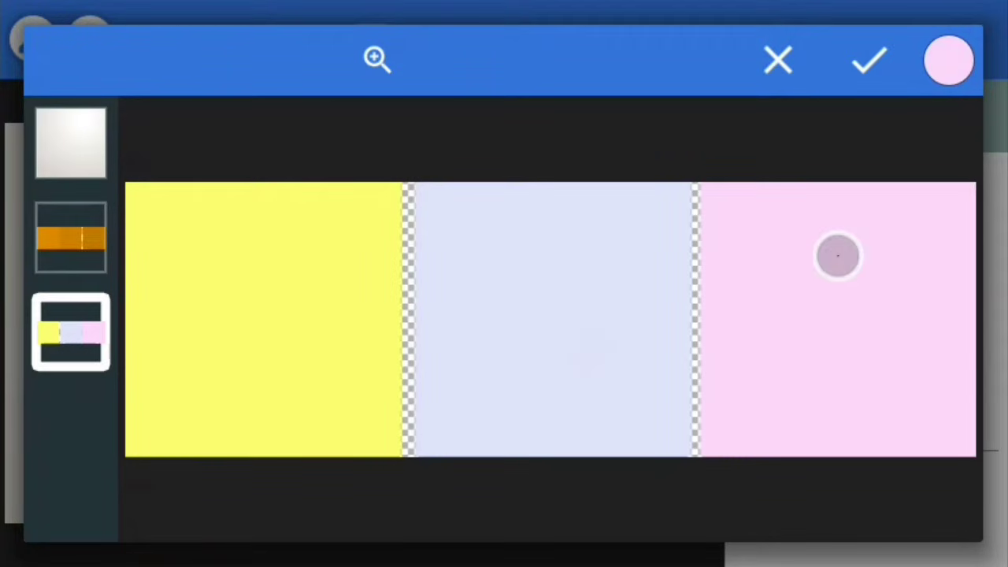
pyautogui.moveTo(551, 318); pyautogui.dragTo(900, 229)
pyautogui.click(870, 60)
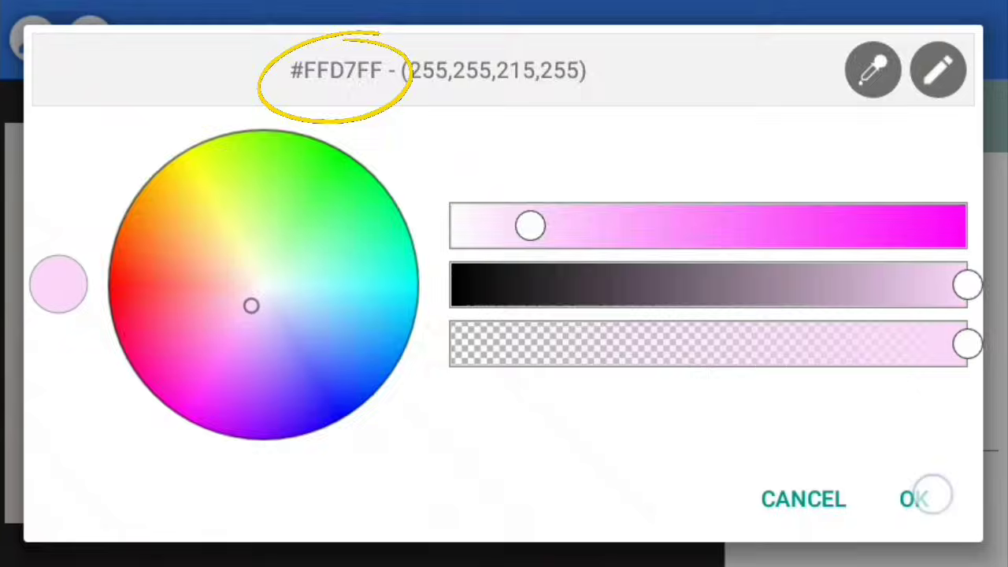
pyautogui.click(931, 495)
pyautogui.moveTo(513, 63); pyautogui.dragTo(513, 73)
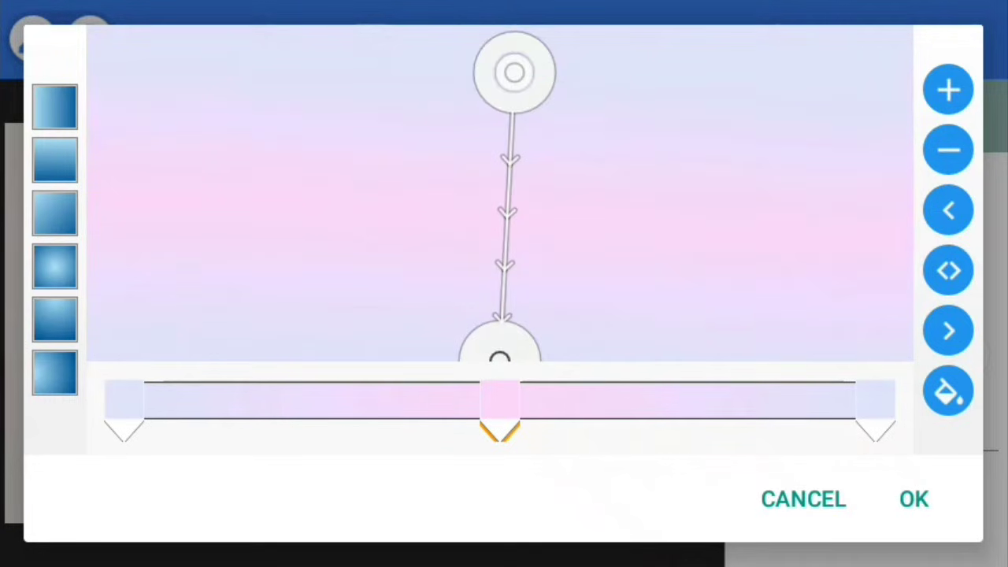
pyautogui.moveTo(499, 356); pyautogui.dragTo(512, 326)
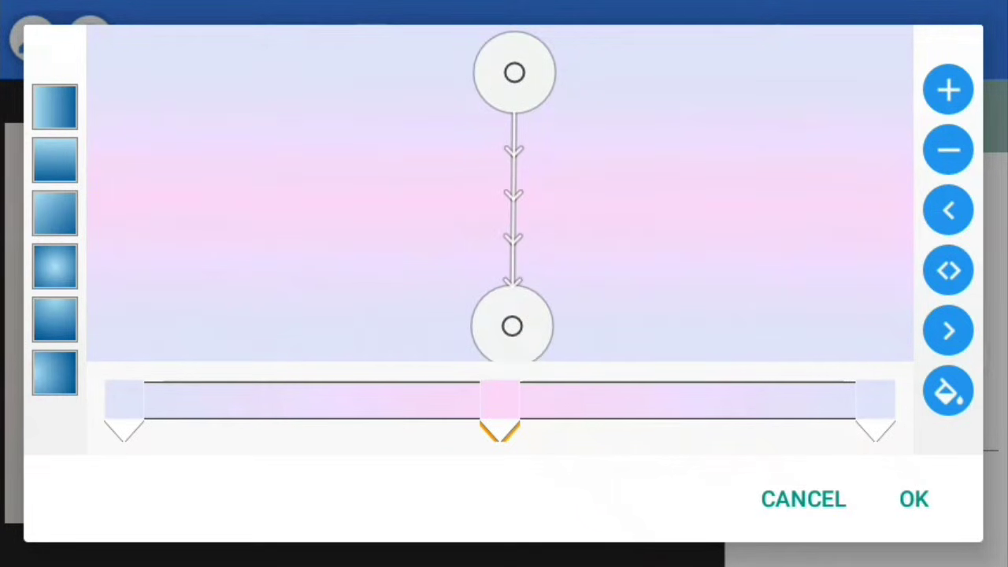
pyautogui.click(914, 499)
# - Turn on a gradient-type stroke for the LUXURY text
pyautogui.click(794, 115)
pyautogui.scroll(-2, 866, 315)
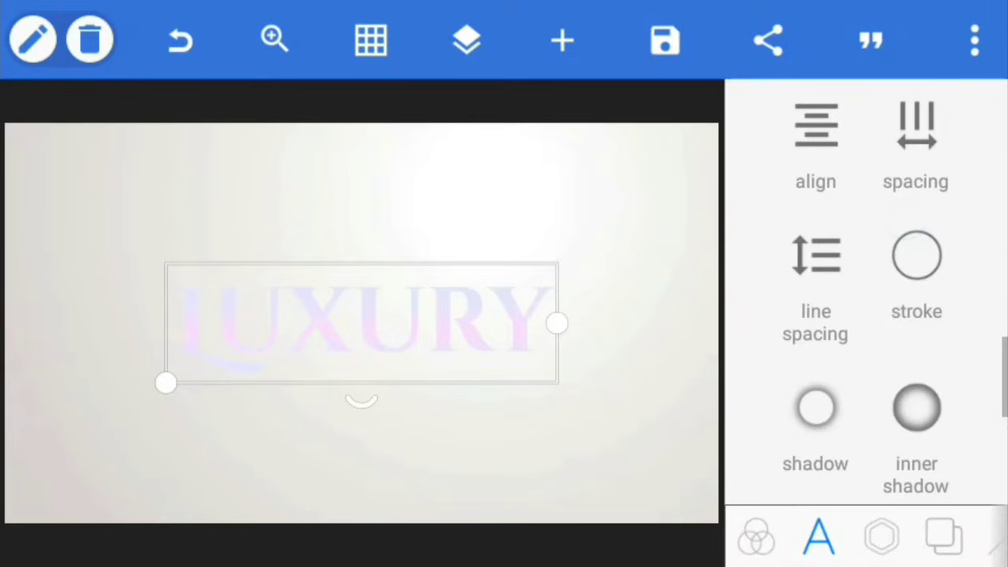
pyautogui.click(916, 256)
pyautogui.click(921, 193)
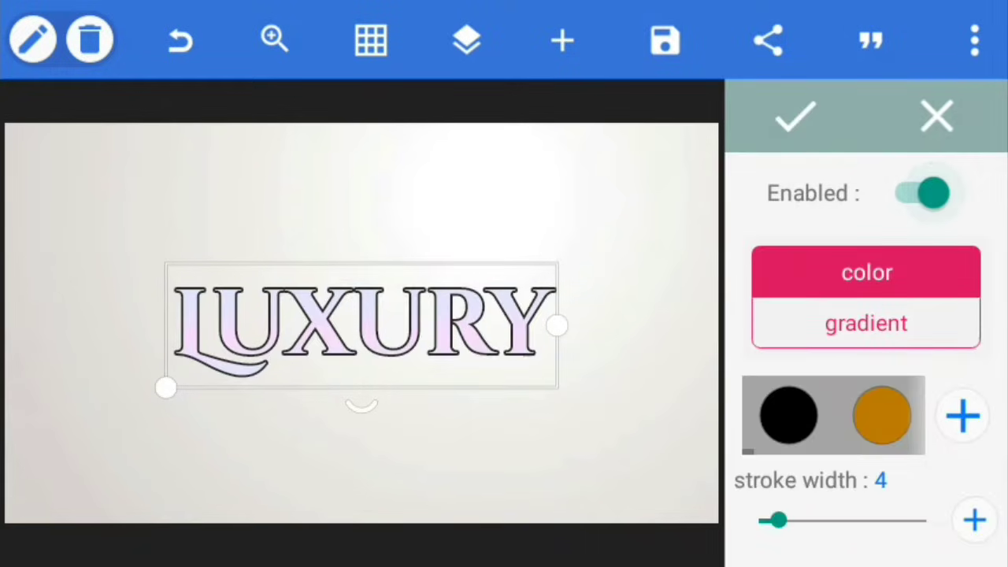
pyautogui.click(881, 337)
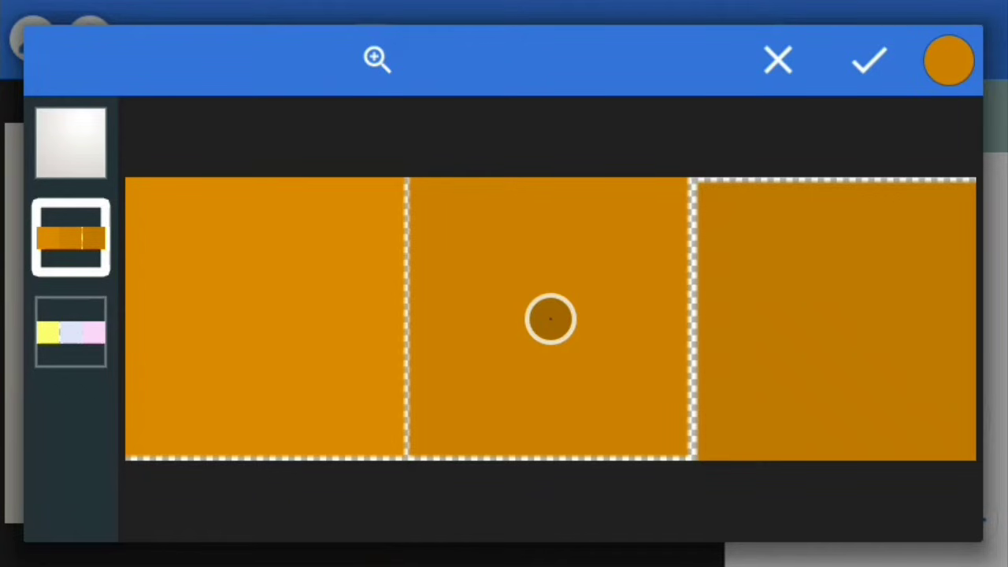
# - Set the outline gradient stops to sampled orange and the darkest orange shade
pyautogui.click(862, 65)
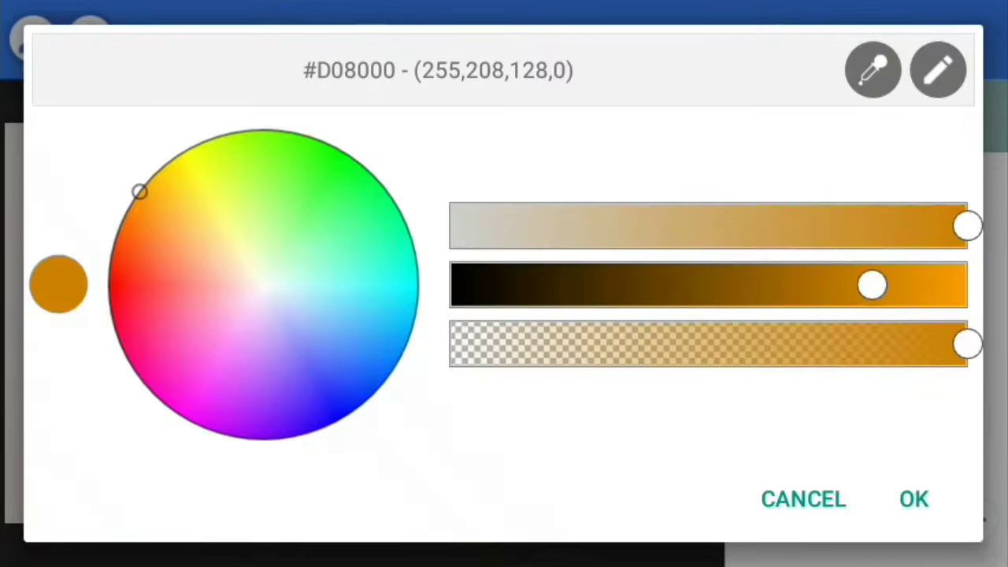
pyautogui.click(914, 498)
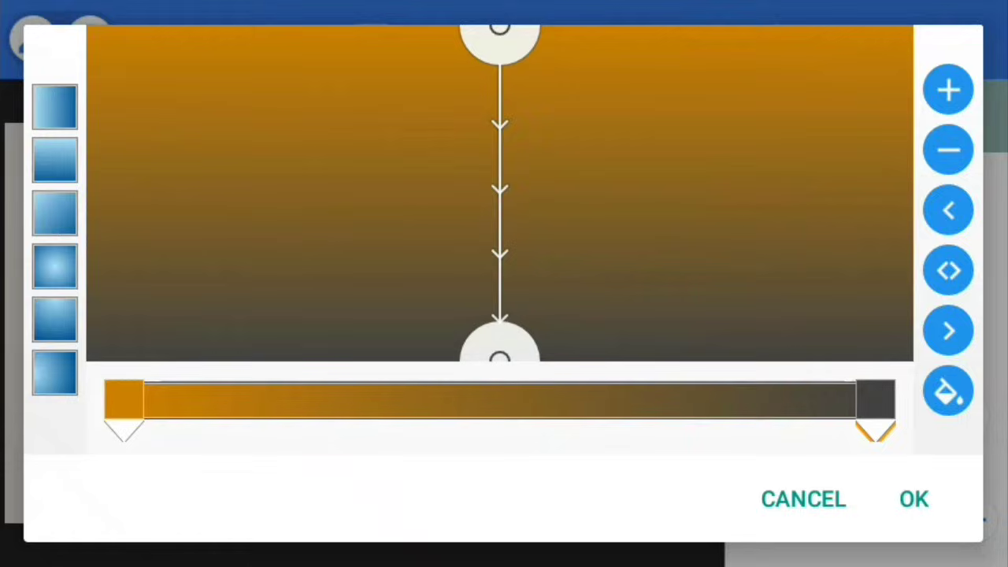
pyautogui.click(947, 390)
pyautogui.click(874, 70)
pyautogui.click(71, 236)
pyautogui.click(831, 314)
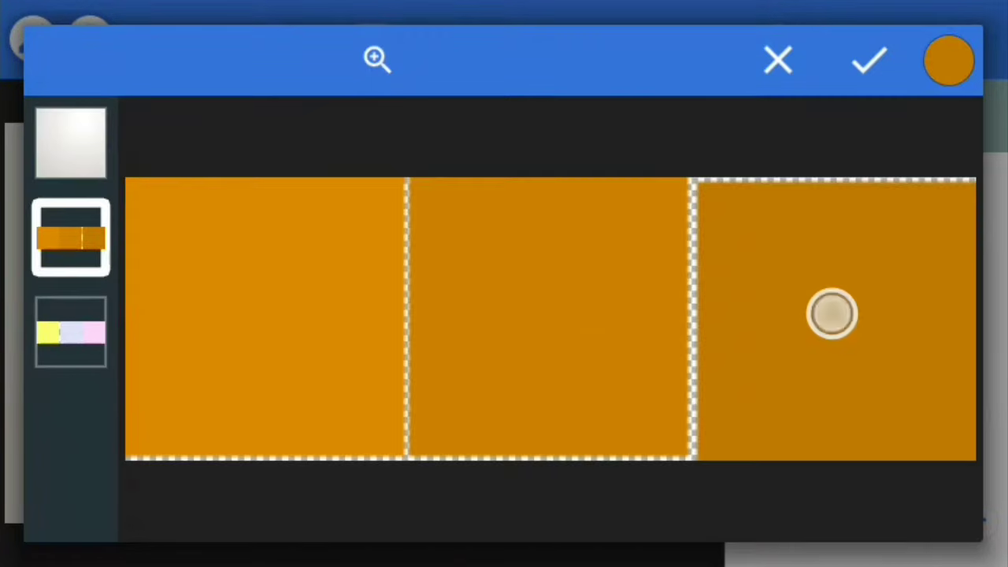
pyautogui.click(869, 60)
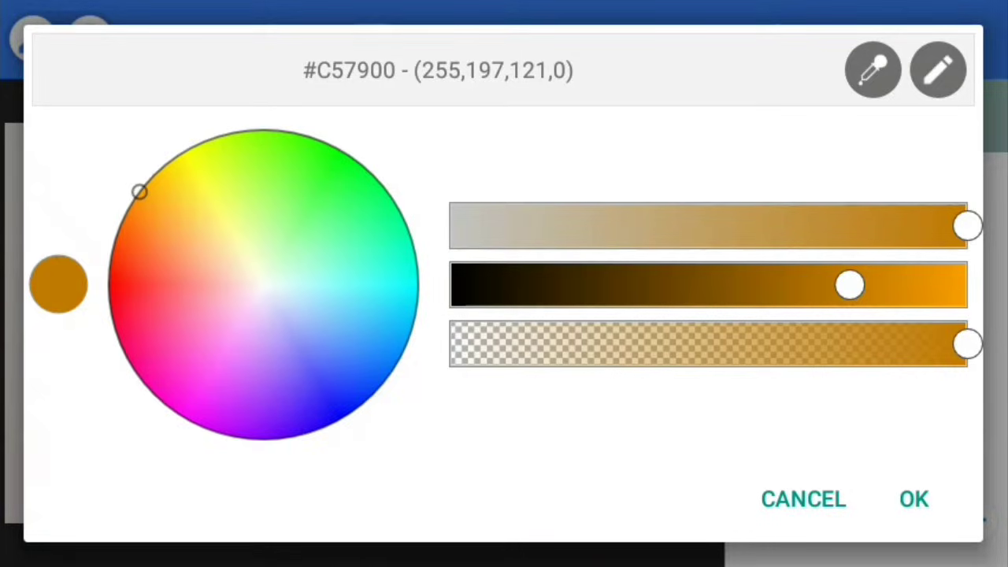
pyautogui.click(926, 498)
# - Run the outline gradient horizontally left to right and thin the stroke
pyautogui.moveTo(191, 151); pyautogui.dragTo(108, 198)
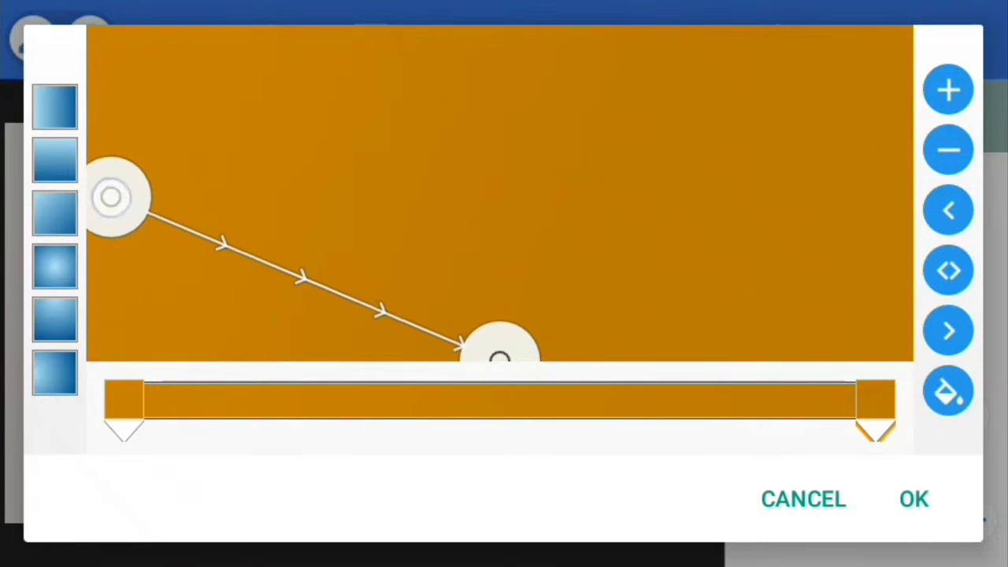
pyautogui.moveTo(500, 359)
pyautogui.mouseDown()
pyautogui.moveTo(826, 207)
pyautogui.moveTo(908, 202)
pyautogui.mouseUp()
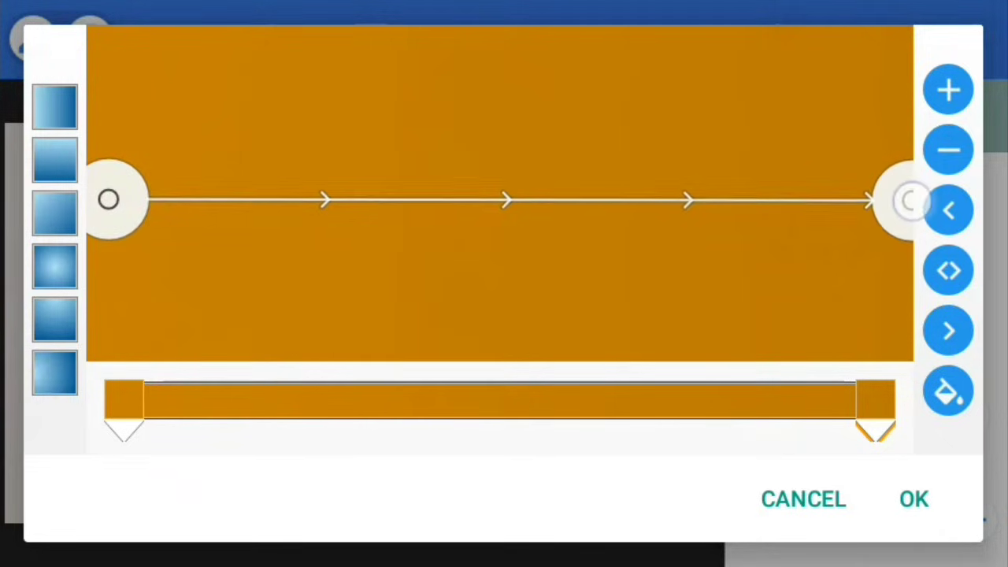
pyautogui.click(926, 501)
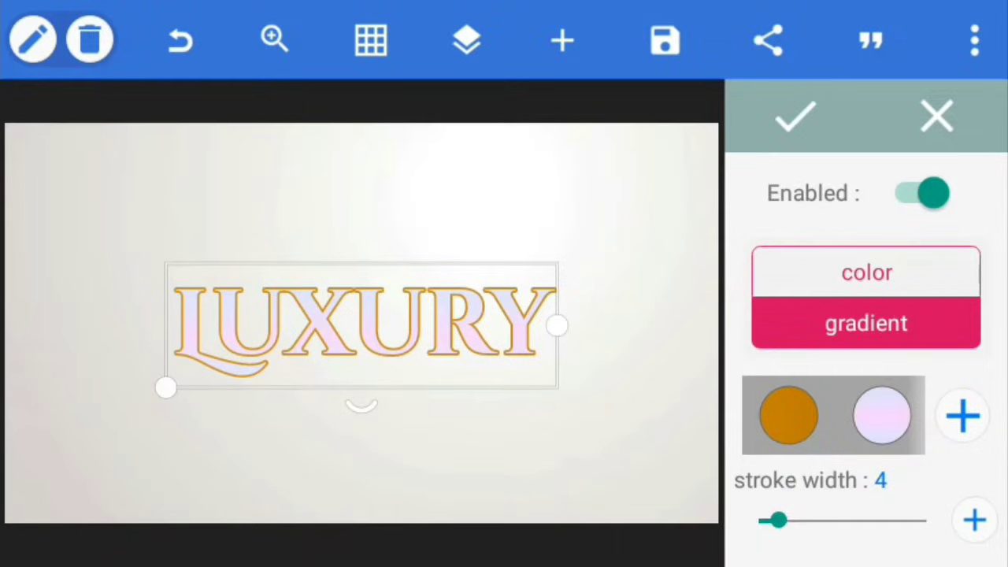
pyautogui.moveTo(778, 520); pyautogui.dragTo(768, 520)
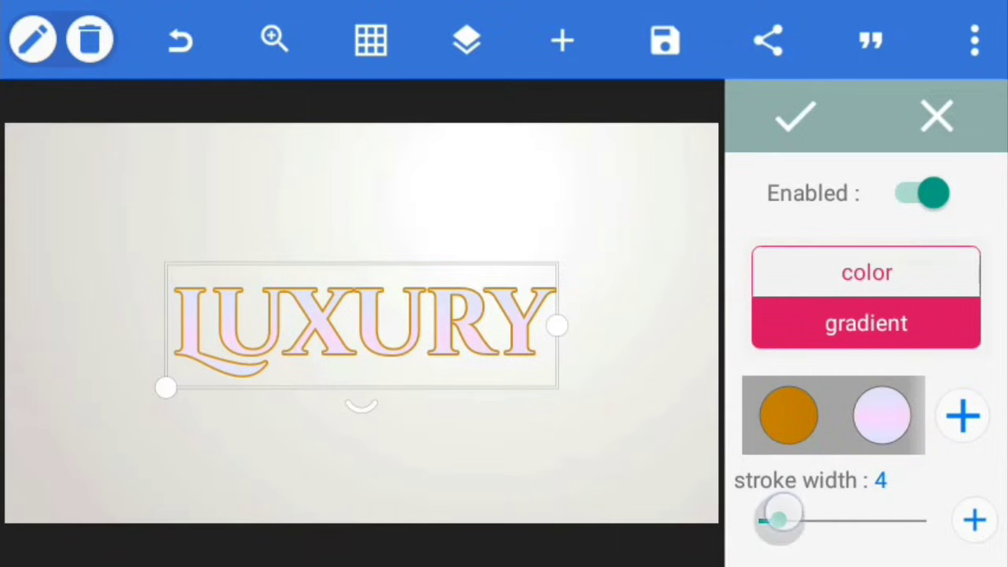
# - Center the grey copy horizontally and vertically and move its layer beneath the outlined text
pyautogui.click(795, 117)
pyautogui.click(468, 41)
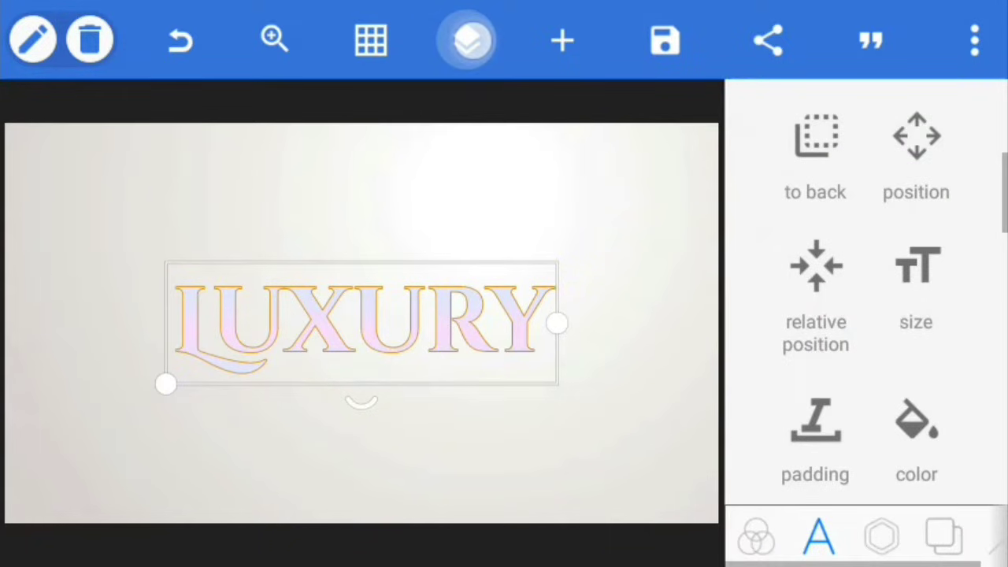
pyautogui.click(84, 140)
pyautogui.click(816, 268)
pyautogui.click(872, 211)
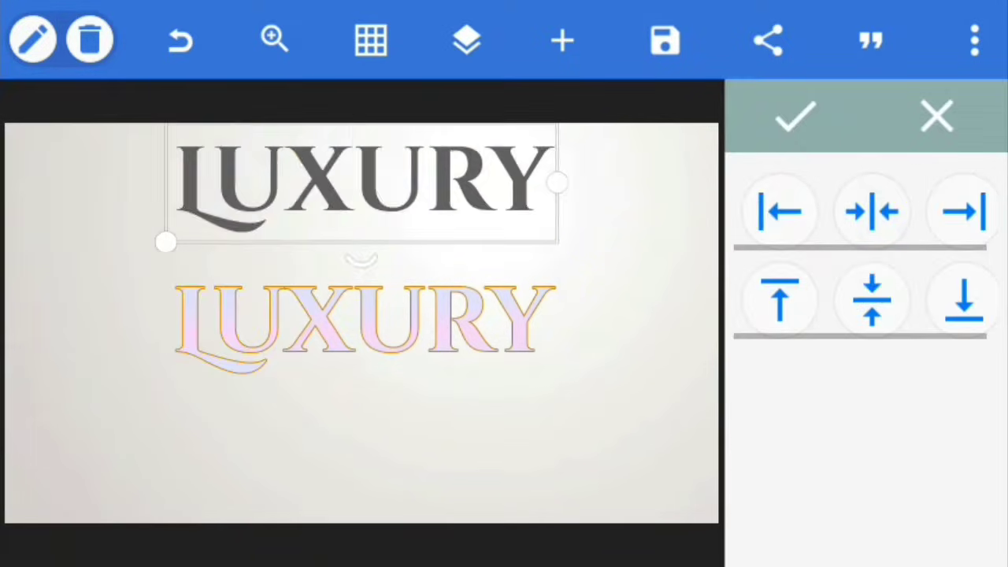
pyautogui.click(871, 300)
pyautogui.click(468, 41)
pyautogui.moveTo(24, 139); pyautogui.dragTo(23, 311)
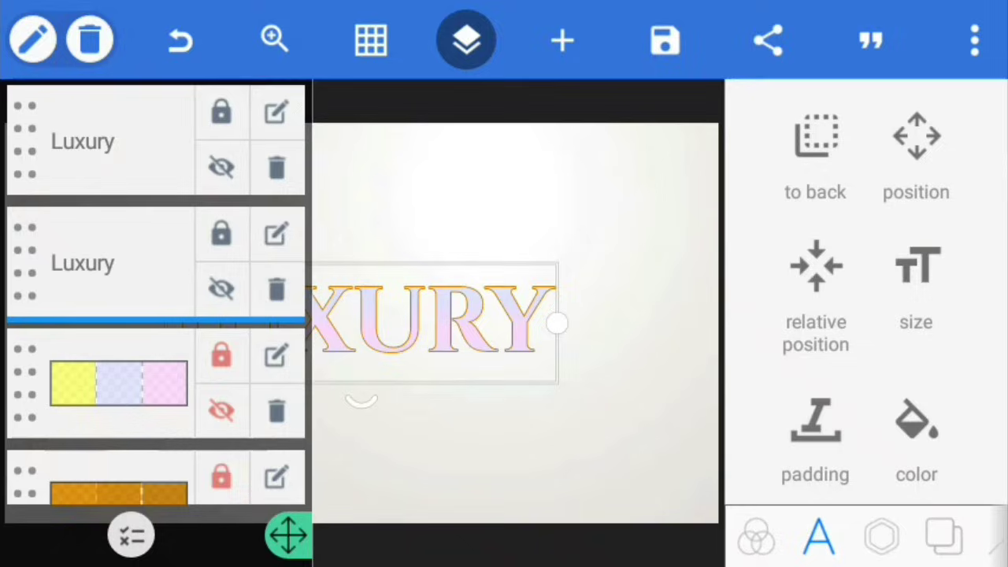
pyautogui.click(467, 41)
# - Edit the grey copy's gradient fill, making its left stop a sampled yellow
pyautogui.scroll(-2, 867, 315)
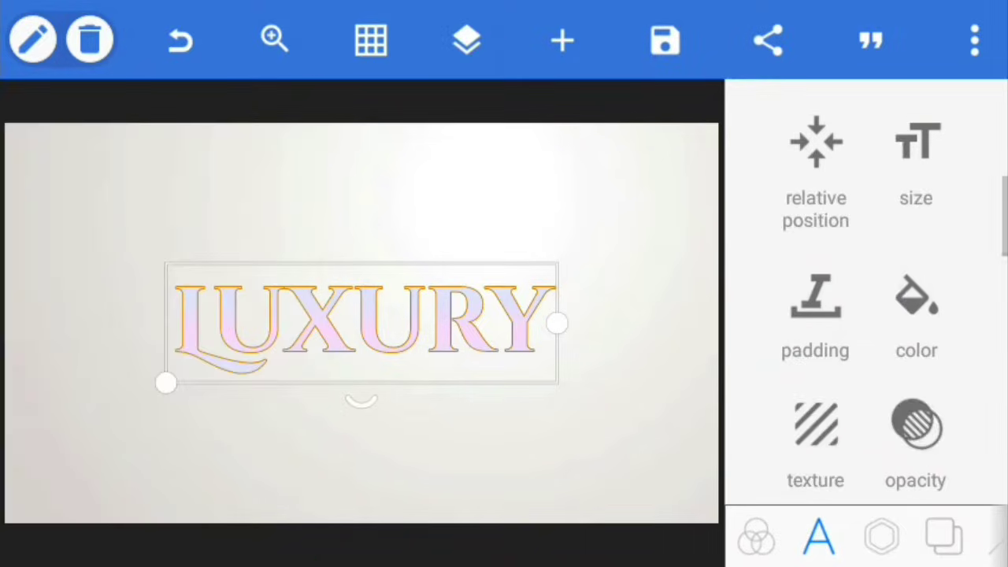
pyautogui.click(916, 294)
pyautogui.click(900, 271)
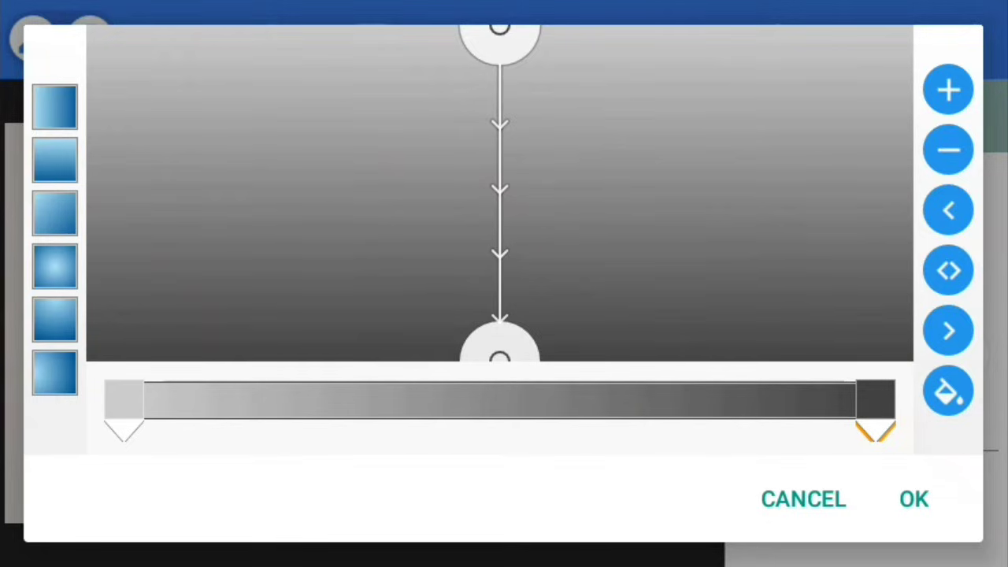
pyautogui.click(123, 429)
pyautogui.click(948, 391)
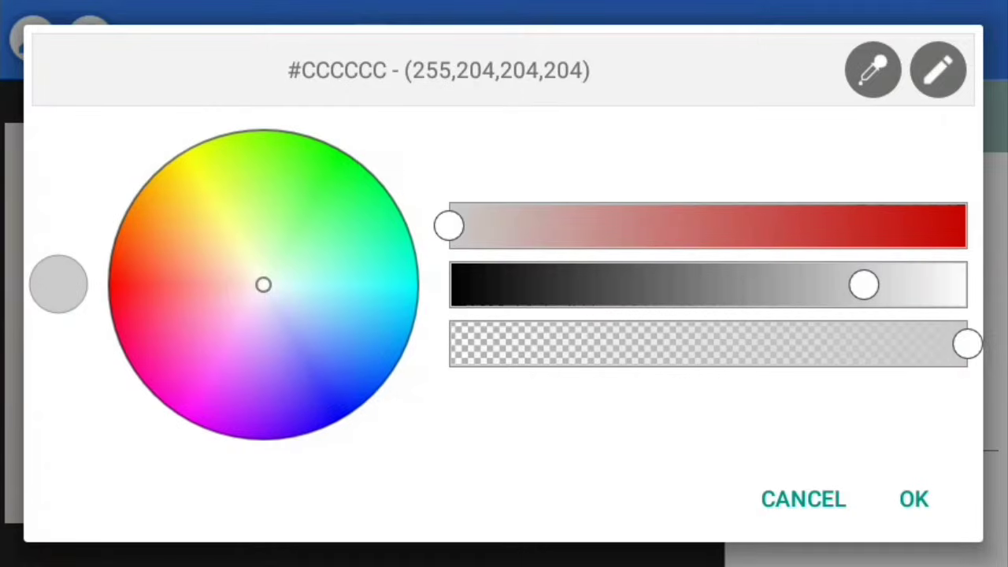
pyautogui.click(873, 70)
pyautogui.click(71, 331)
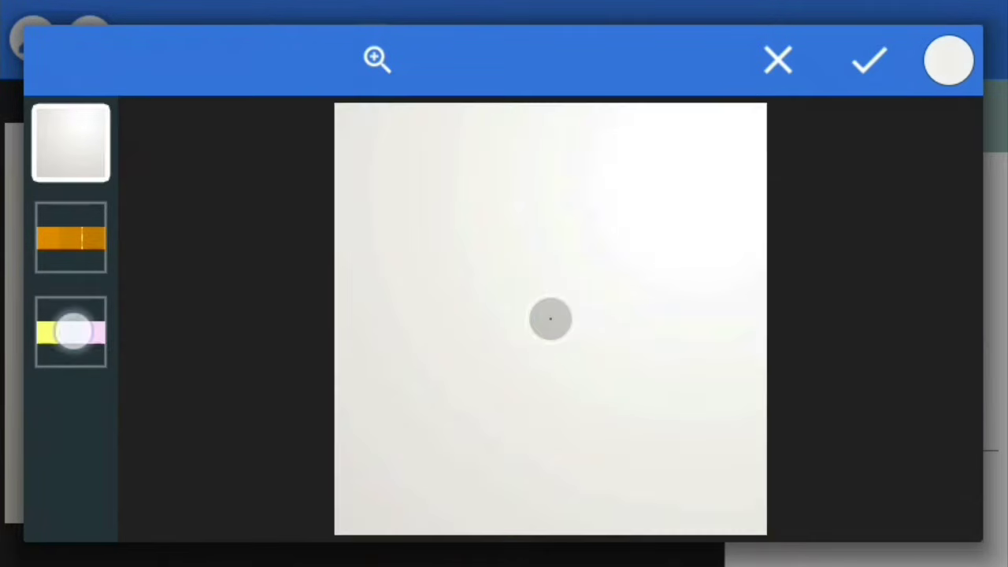
pyautogui.click(240, 317)
pyautogui.click(870, 60)
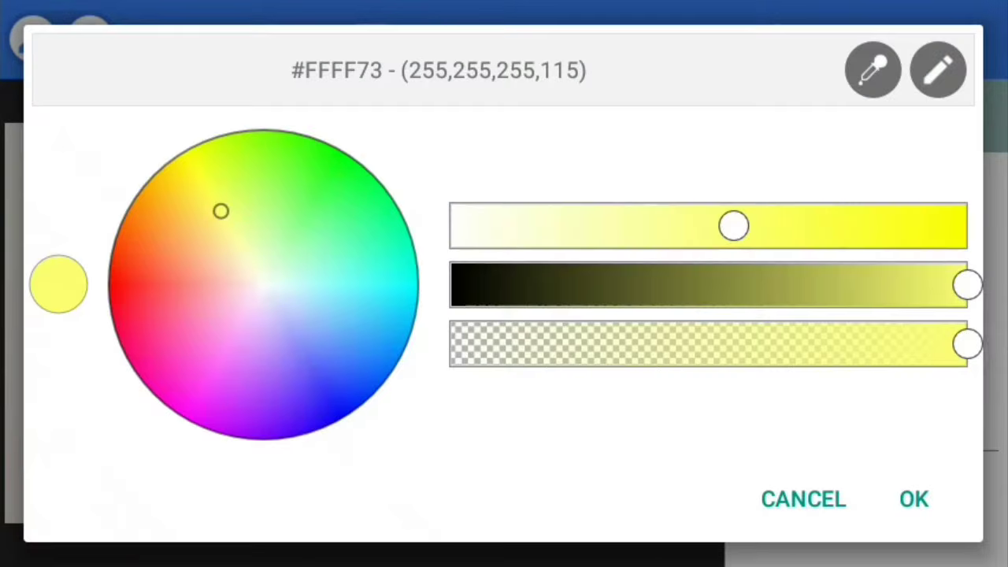
pyautogui.click(936, 505)
# - Set the gradient's end stop to the brightest sampled orange
pyautogui.click(948, 391)
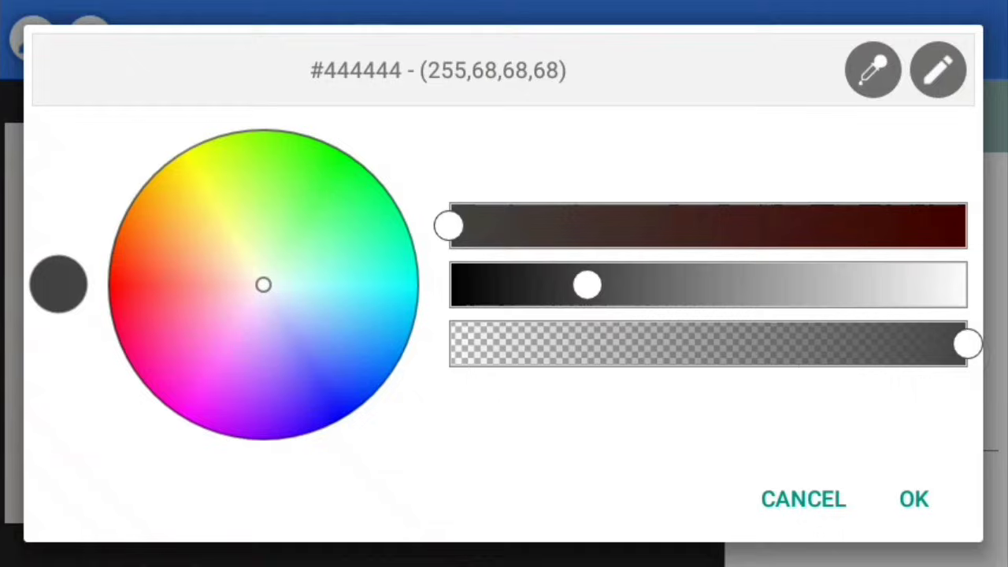
pyautogui.click(873, 70)
pyautogui.moveTo(551, 319); pyautogui.dragTo(257, 355)
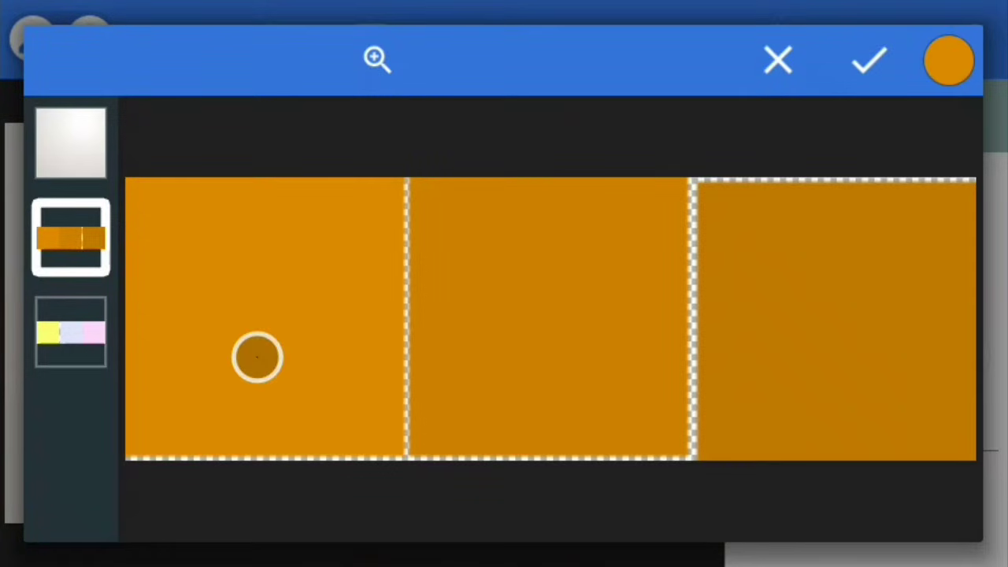
pyautogui.click(869, 60)
pyautogui.click(914, 498)
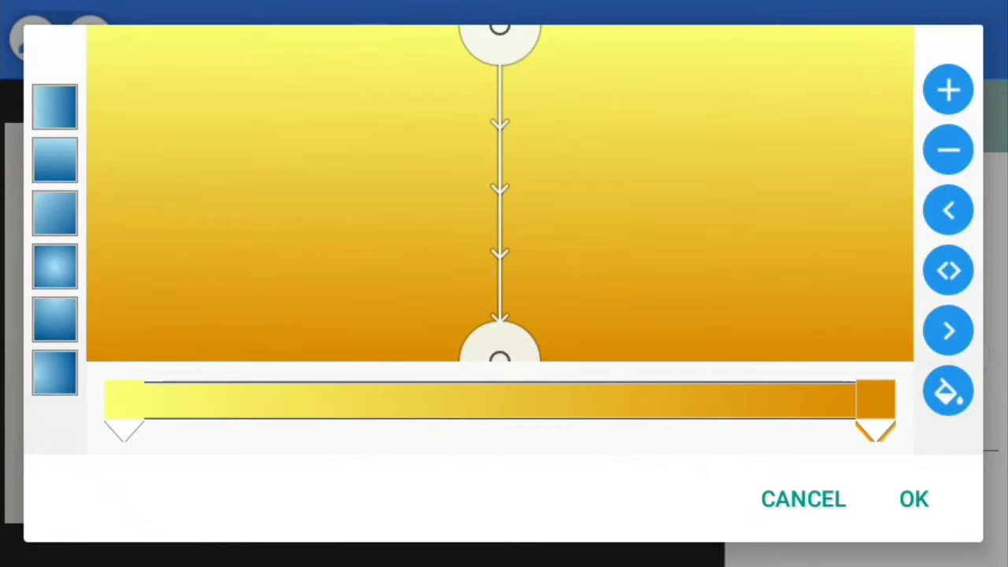
# - Add an orange stop and slide it toward the yellow end
pyautogui.click(948, 86)
pyautogui.click(948, 387)
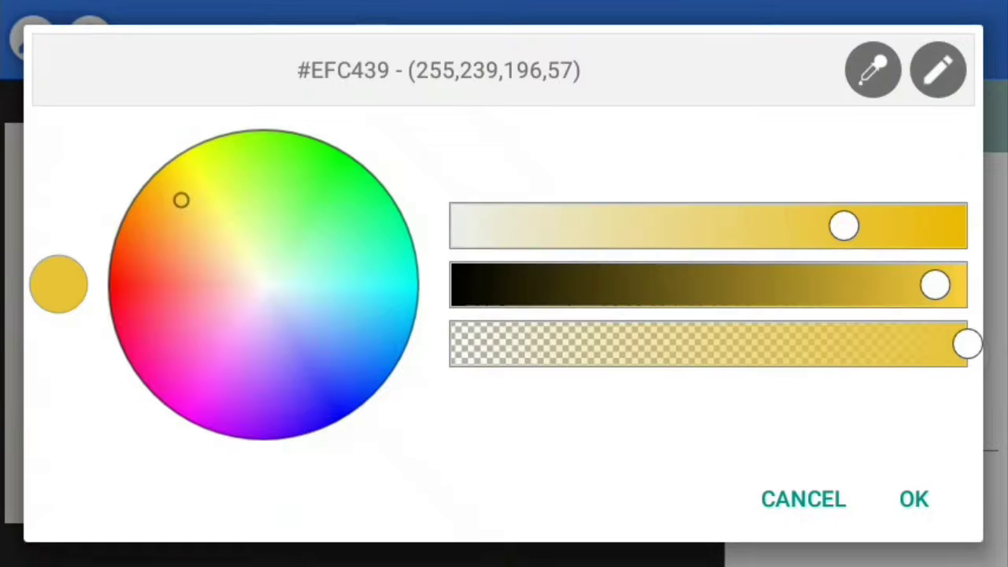
pyautogui.click(873, 71)
pyautogui.click(70, 238)
pyautogui.moveTo(551, 319); pyautogui.dragTo(265, 326)
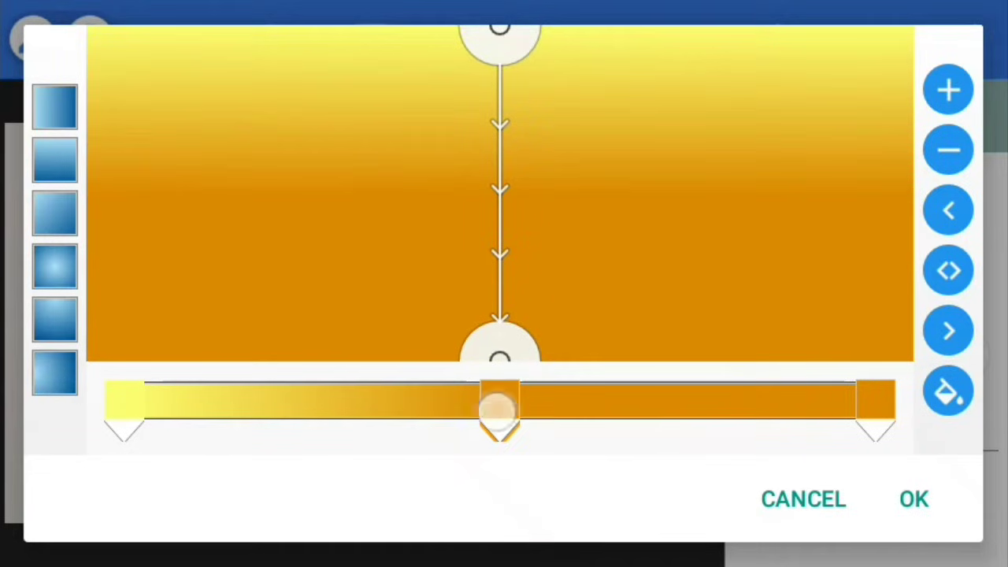
pyautogui.moveTo(476, 481)
pyautogui.mouseDown()
pyautogui.moveTo(462, 522)
pyautogui.moveTo(339, 509)
pyautogui.moveTo(157, 510)
pyautogui.mouseUp()
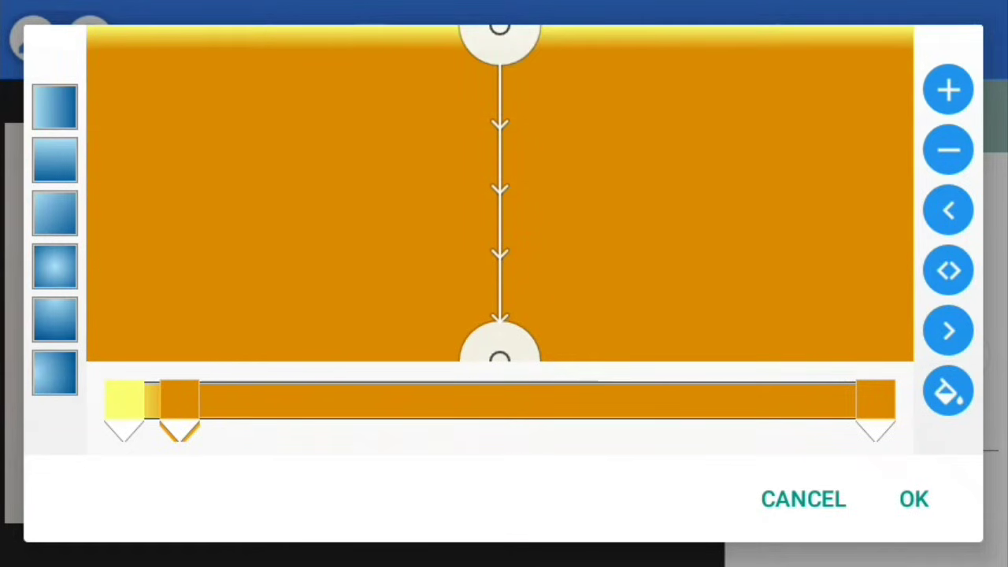
# - Add another mid-gradient stop and sample the yellow swatch for it
pyautogui.click(949, 90)
pyautogui.click(953, 389)
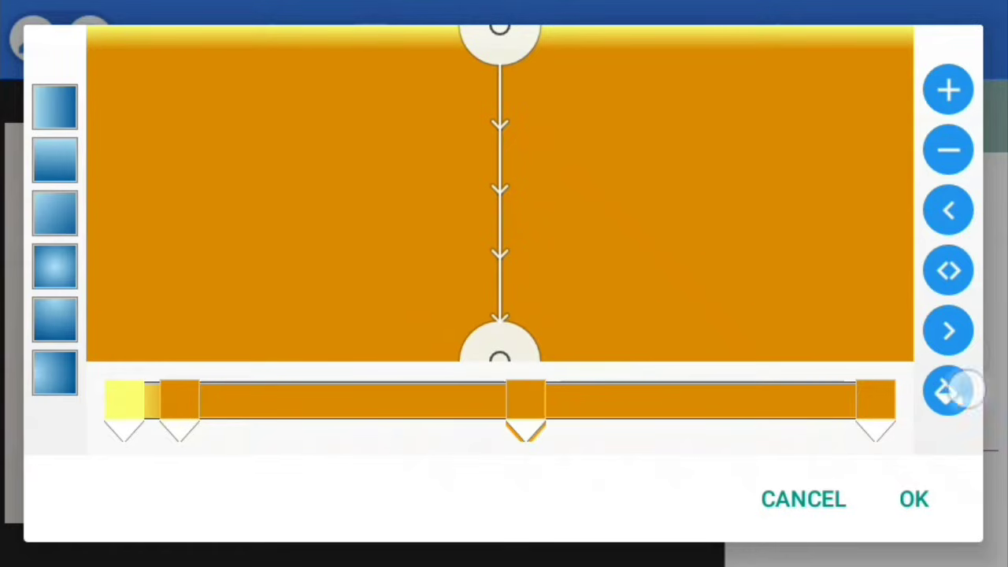
pyautogui.click(873, 70)
pyautogui.moveTo(549, 318); pyautogui.dragTo(261, 315)
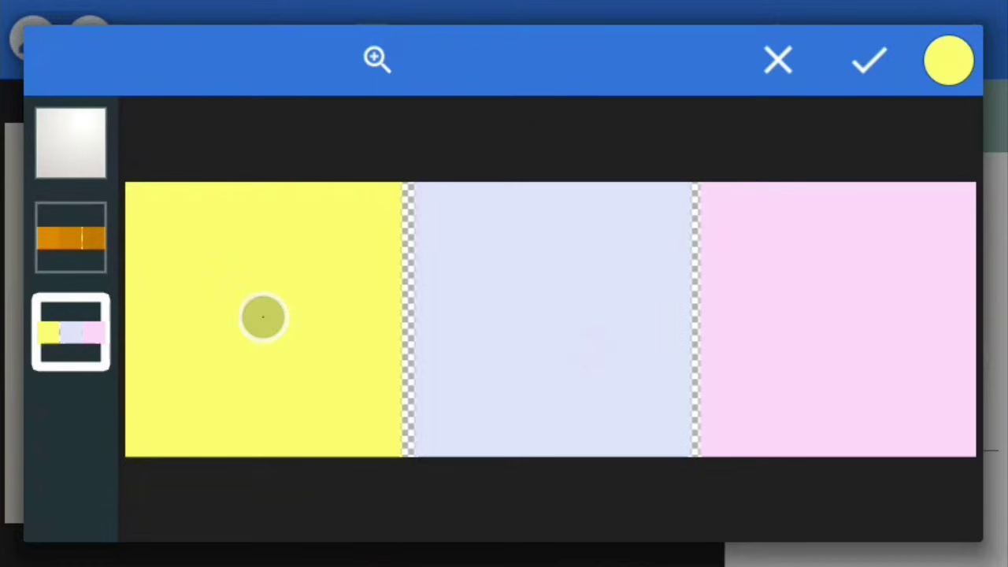
# - Add two yellow stops, placing one beside the orange stop and one toward the centre
pyautogui.click(869, 58)
pyautogui.click(915, 498)
pyautogui.moveTo(525, 423); pyautogui.dragTo(231, 425)
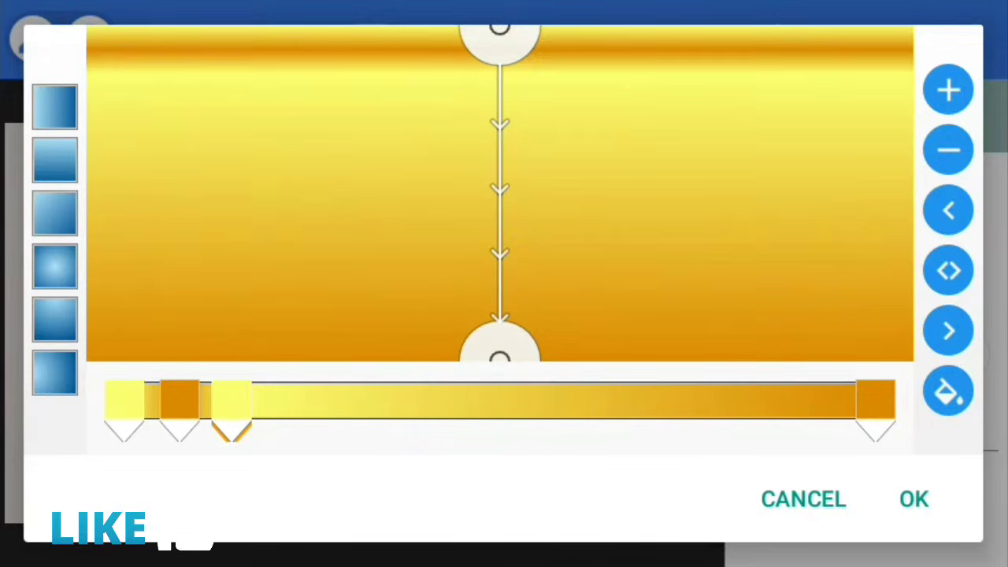
pyautogui.click(949, 90)
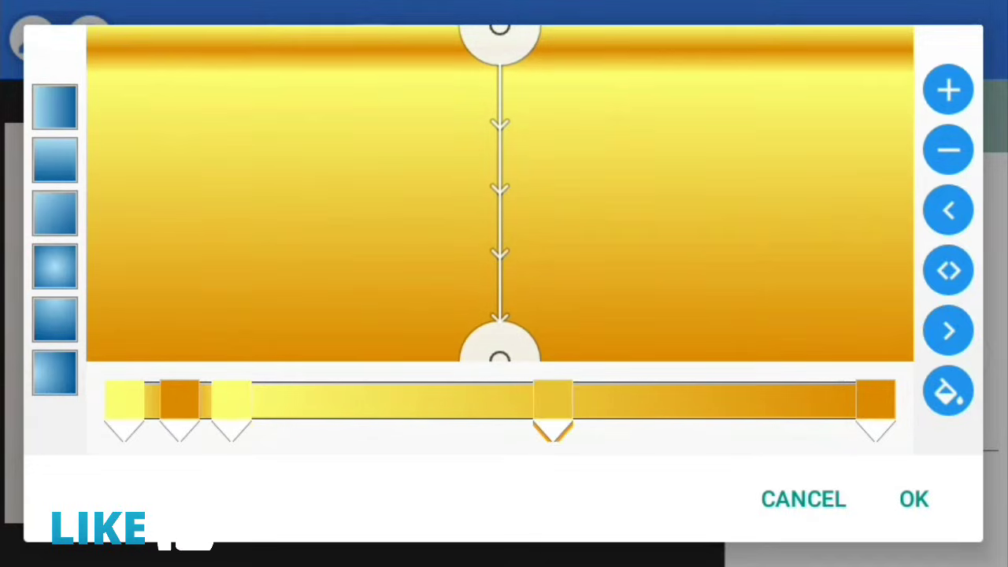
pyautogui.click(953, 389)
pyautogui.click(869, 59)
pyautogui.click(914, 499)
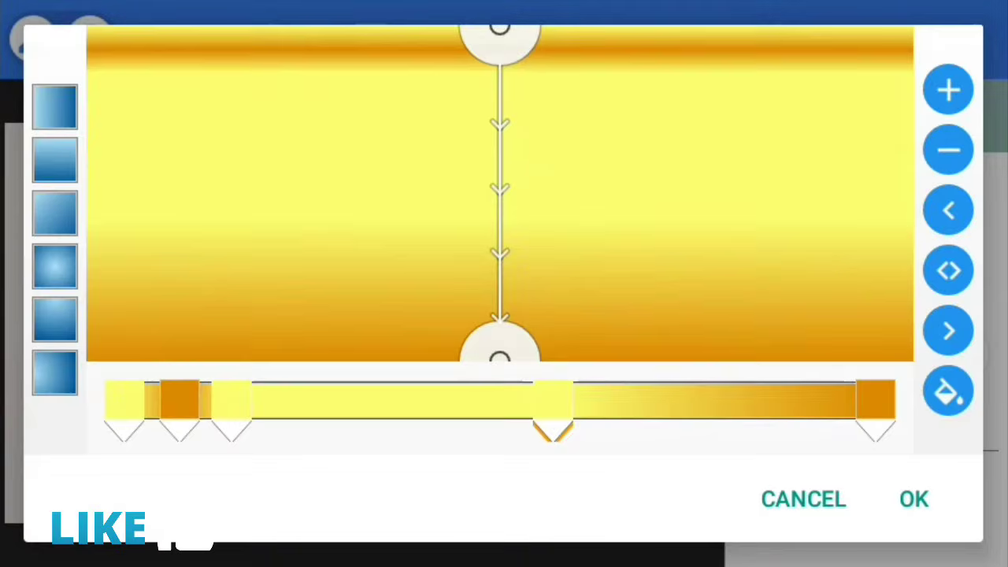
pyautogui.moveTo(572, 422); pyautogui.dragTo(463, 481)
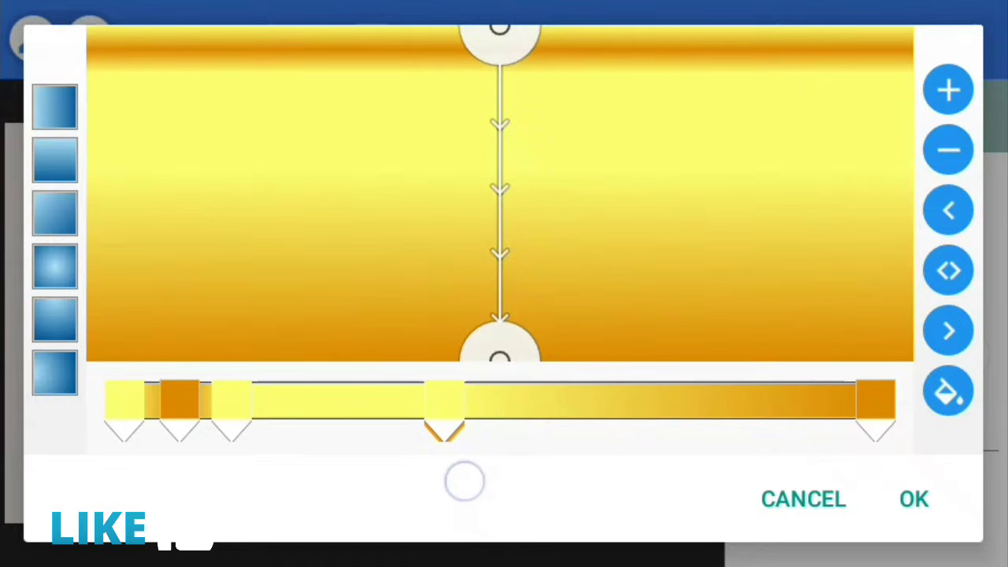
# - Add an orange stop between the end and middle, sliding it toward the centre
pyautogui.click(875, 426)
pyautogui.click(949, 90)
pyautogui.click(949, 392)
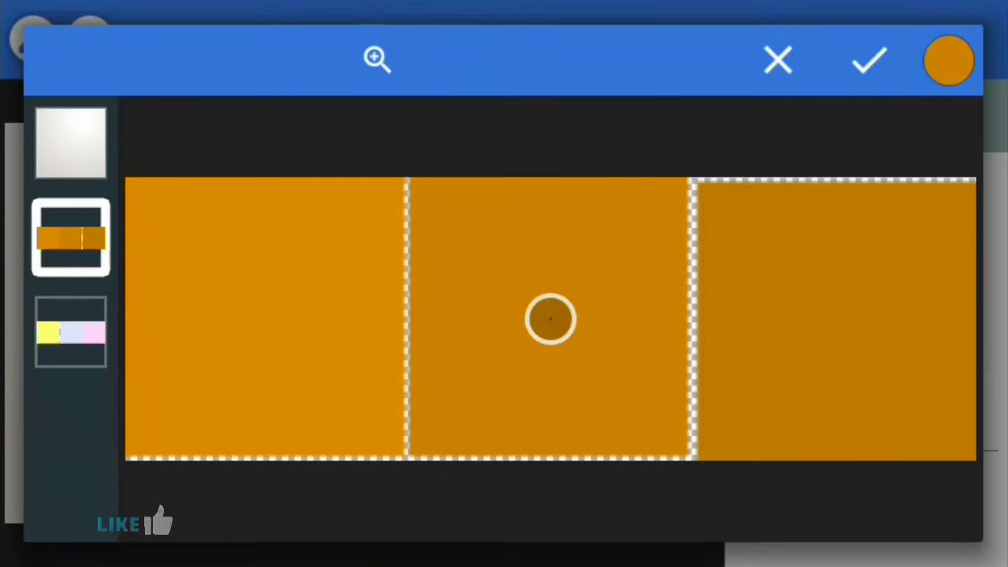
pyautogui.click(550, 317)
pyautogui.click(914, 499)
pyautogui.moveTo(662, 430)
pyautogui.mouseDown()
pyautogui.moveTo(604, 468)
pyautogui.moveTo(533, 493)
pyautogui.moveTo(492, 488)
pyautogui.mouseUp()
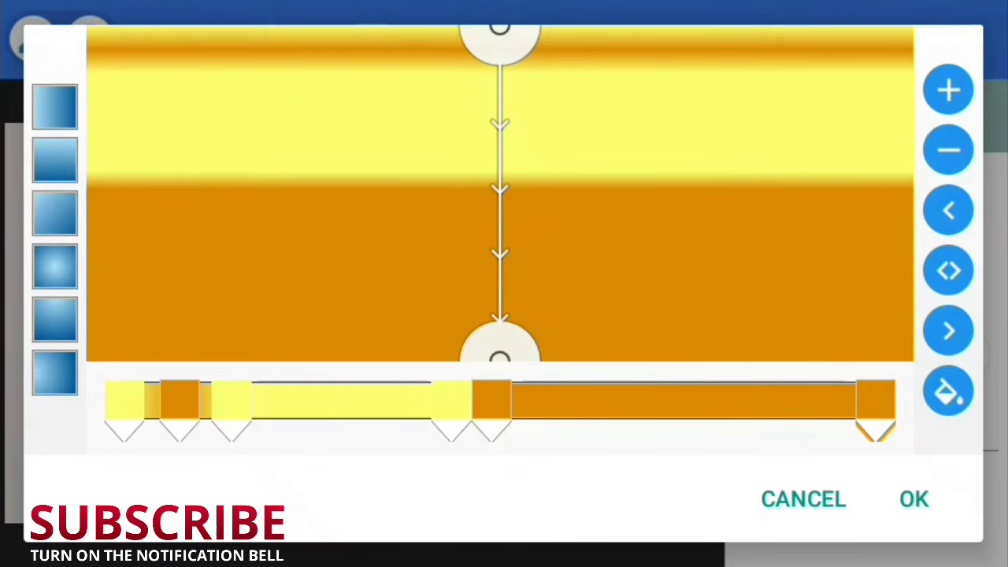
# - Add a pale yellow #FFFF73 stop and move it left along the gradient
pyautogui.click(949, 89)
pyautogui.click(949, 392)
pyautogui.click(876, 65)
pyautogui.click(258, 329)
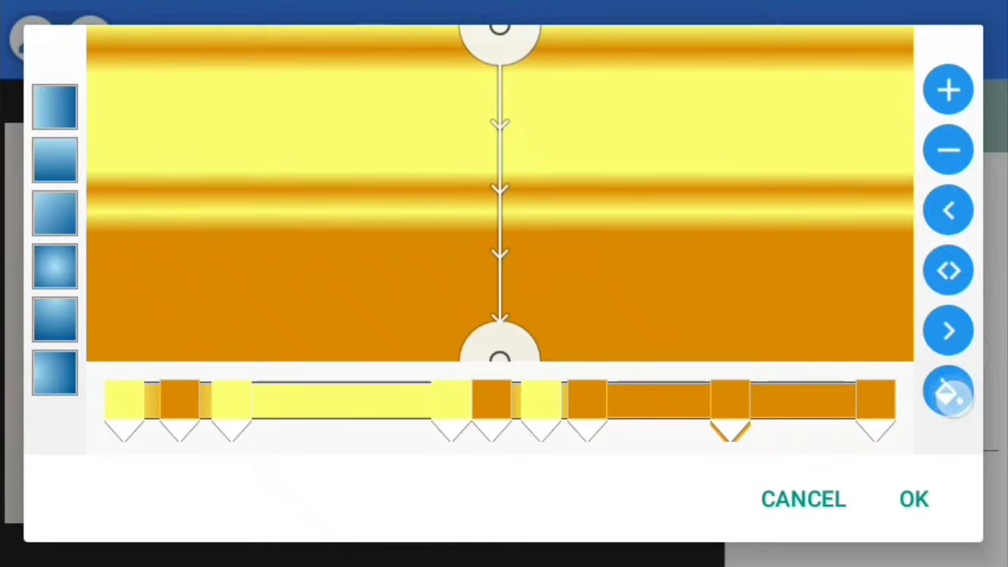
pyautogui.click(873, 68)
pyautogui.click(243, 320)
pyautogui.click(869, 58)
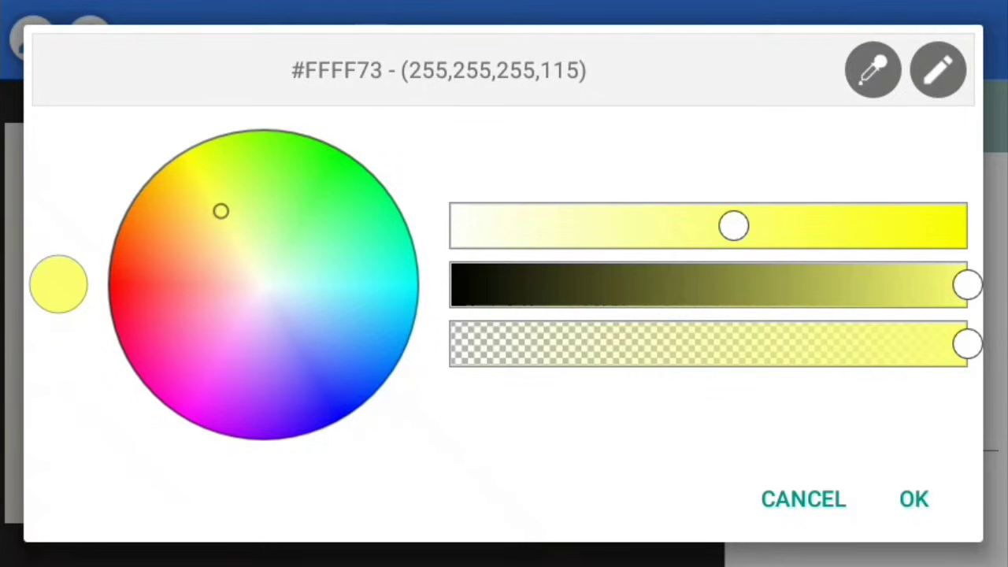
pyautogui.click(914, 499)
pyautogui.moveTo(709, 438); pyautogui.dragTo(646, 429)
# - Make the last stop a darker orange #C57900, shifted slightly left
pyautogui.click(876, 429)
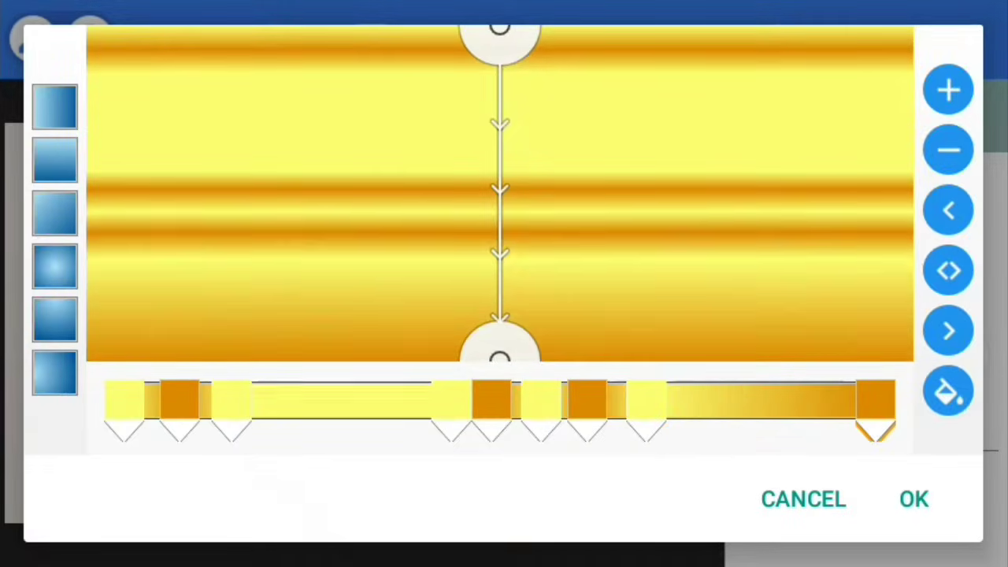
pyautogui.click(949, 392)
pyautogui.click(551, 319)
pyautogui.click(914, 499)
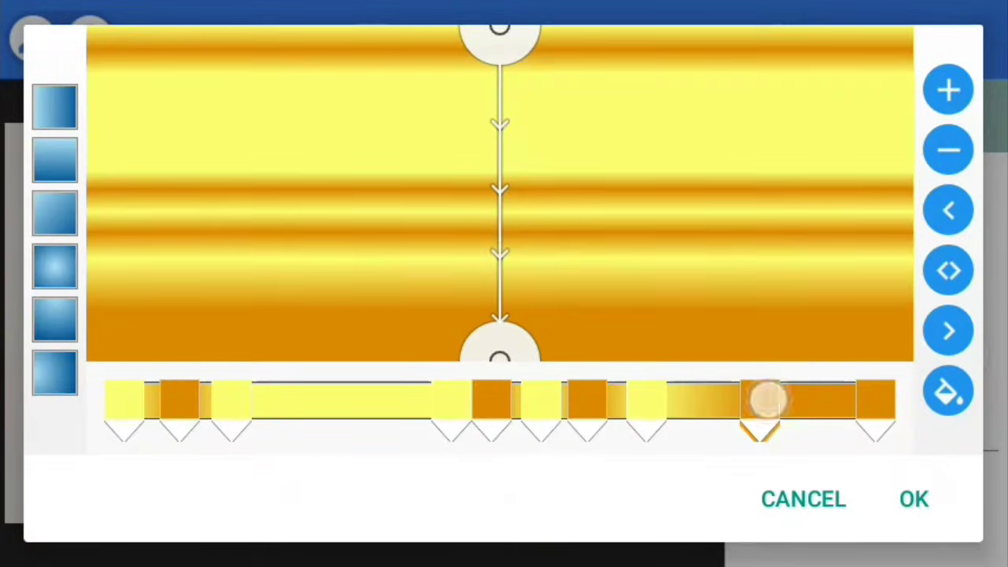
pyautogui.moveTo(768, 399); pyautogui.dragTo(720, 505)
pyautogui.click(949, 392)
pyautogui.click(874, 63)
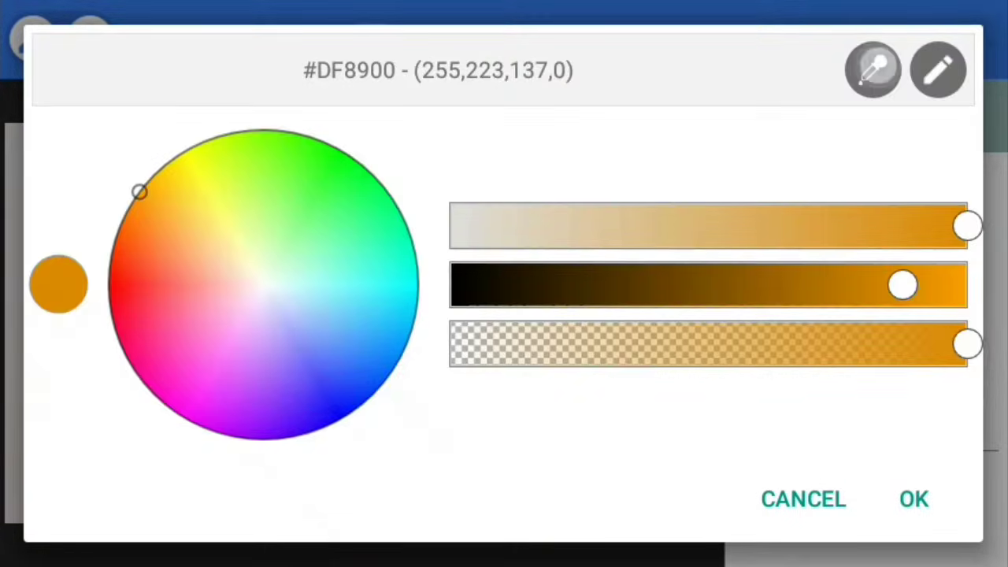
pyautogui.moveTo(552, 318); pyautogui.dragTo(847, 329)
pyautogui.click(870, 59)
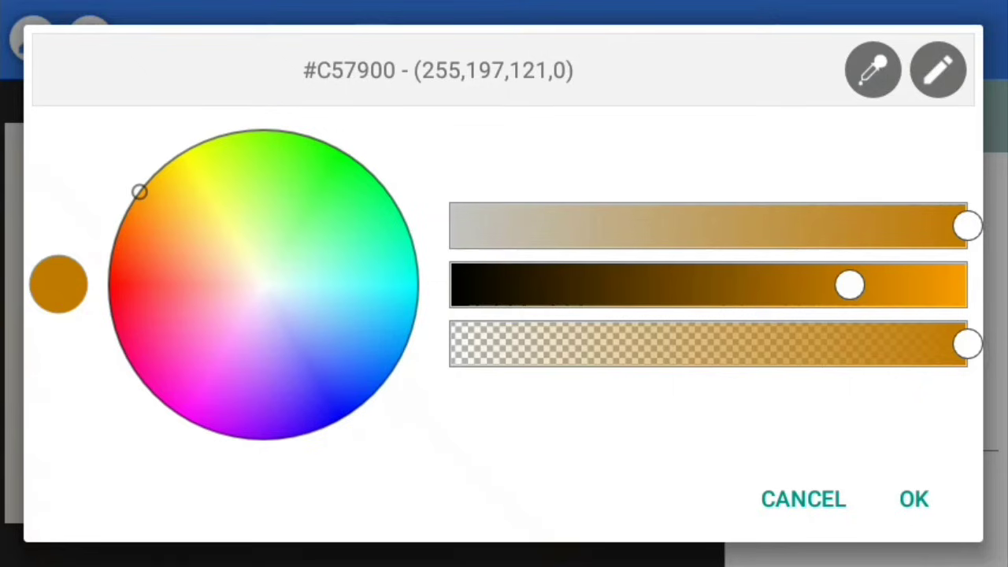
pyautogui.click(914, 499)
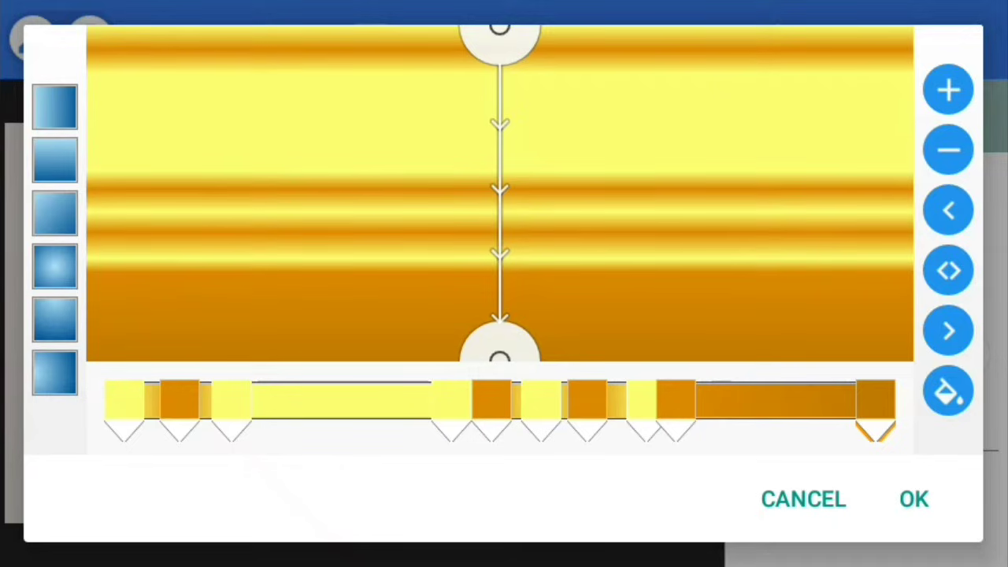
# - Apply the gold gradient as a width-2 outline on LUXURY and centre it horizontally
pyautogui.click(933, 501)
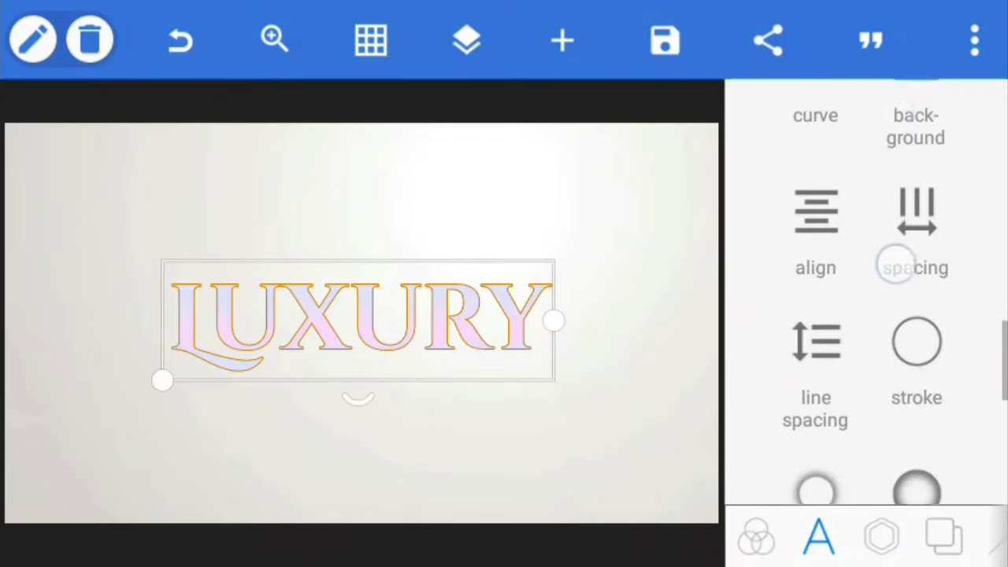
pyautogui.moveTo(896, 263); pyautogui.dragTo(897, 238)
pyautogui.click(917, 331)
pyautogui.click(918, 197)
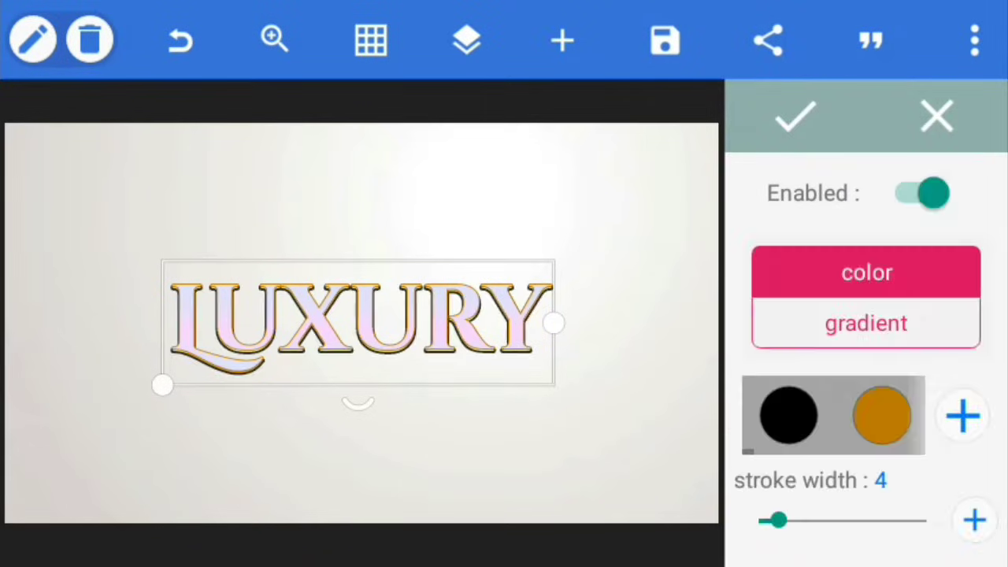
pyautogui.click(887, 319)
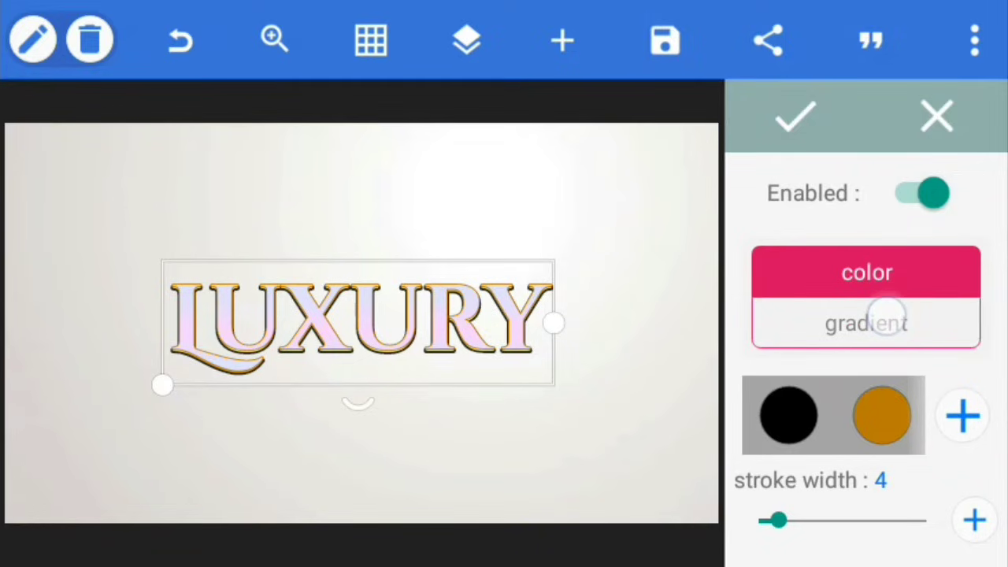
pyautogui.moveTo(779, 520); pyautogui.dragTo(769, 520)
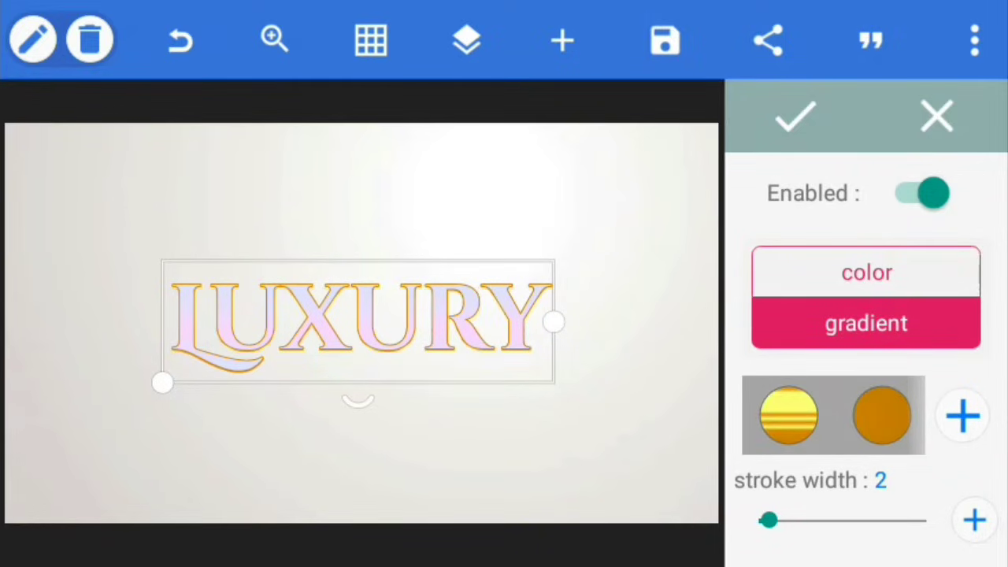
pyautogui.click(873, 211)
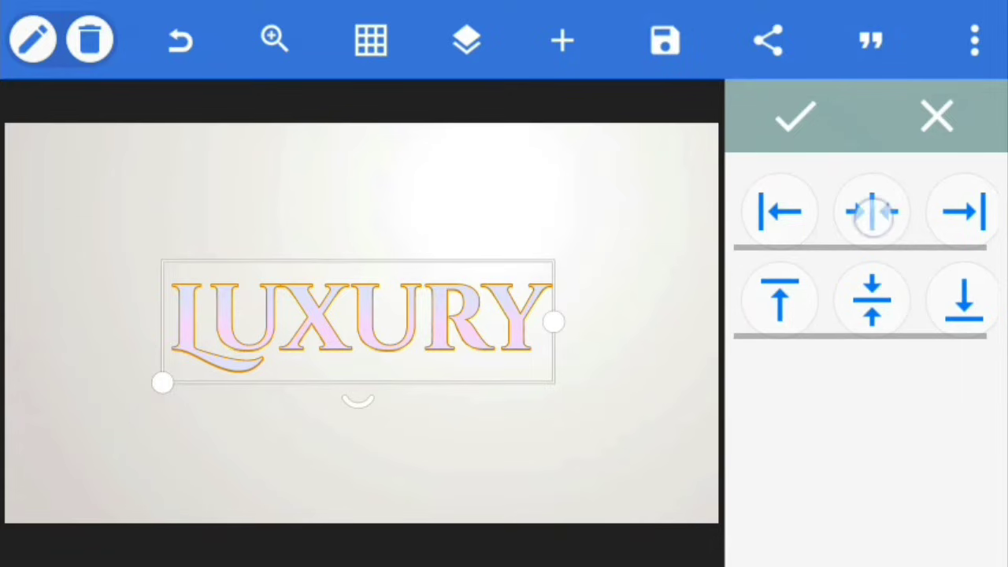
pyautogui.click(873, 211)
# - Enable 3D text on LUXURY with depth 8, 0% darken, and Simulate lighting off
pyautogui.click(796, 117)
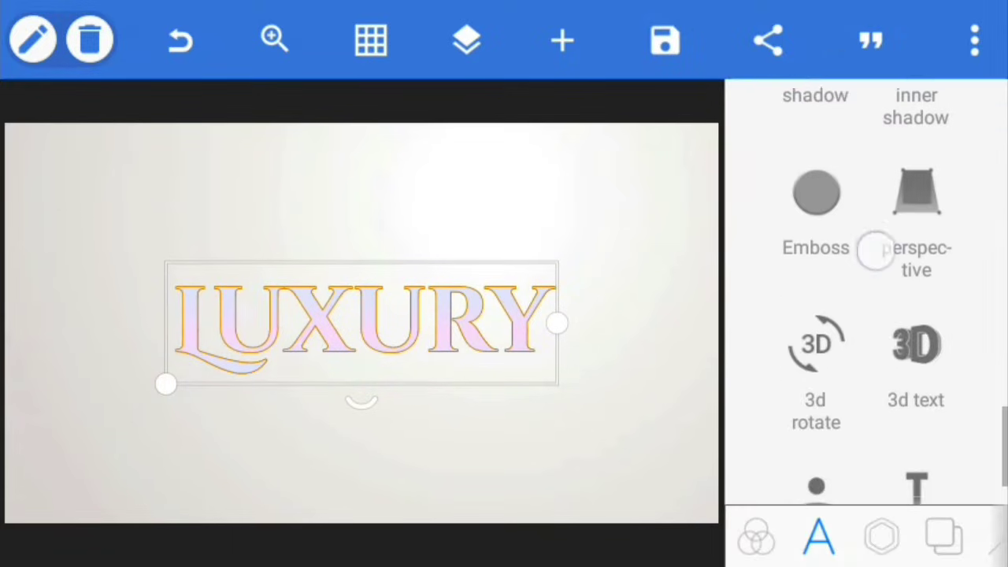
pyautogui.click(916, 342)
pyautogui.click(914, 197)
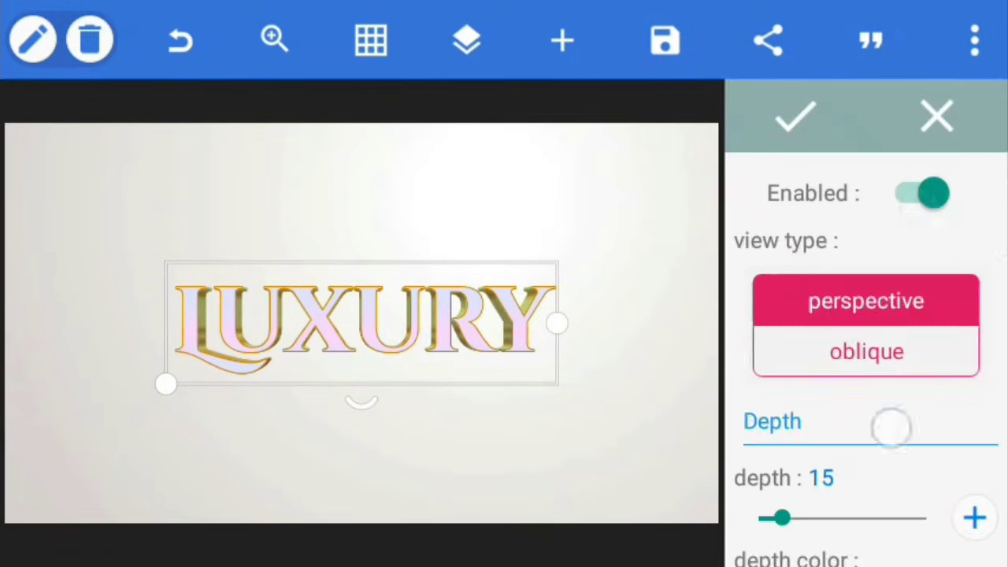
pyautogui.scroll(-2, 891, 425)
pyautogui.click(772, 365)
pyautogui.moveTo(772, 365)
pyautogui.mouseDown()
pyautogui.moveTo(697, 432)
pyautogui.moveTo(687, 462)
pyautogui.mouseUp()
pyautogui.scroll(-4, 877, 401)
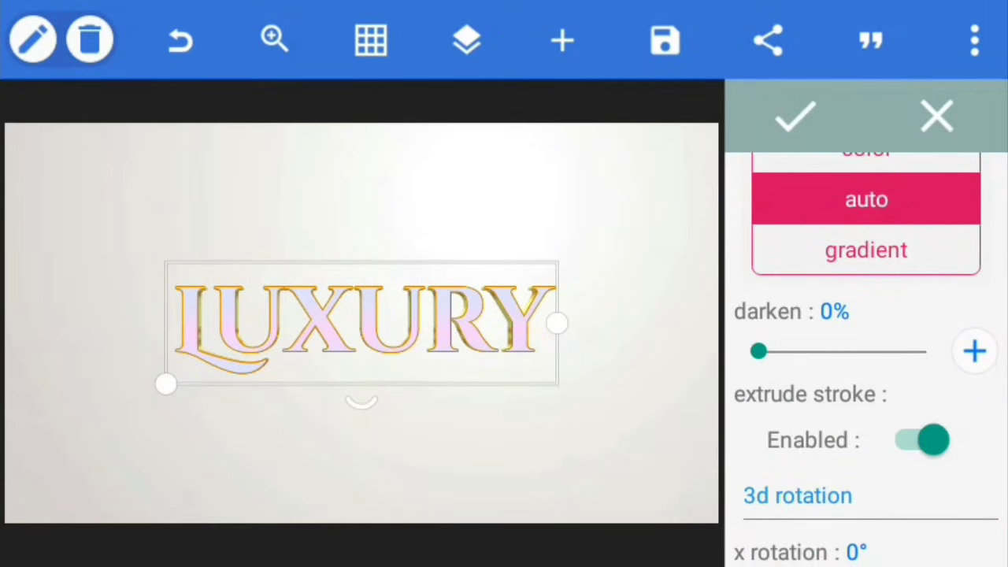
pyautogui.scroll(-3, 862, 286)
pyautogui.scroll(-2, 877, 260)
pyautogui.scroll(-2, 858, 414)
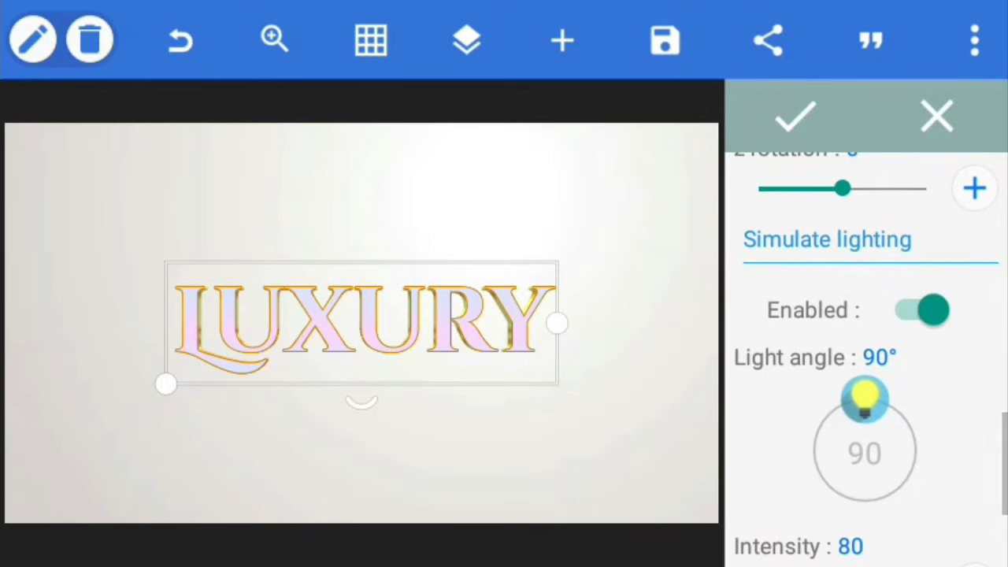
pyautogui.click(922, 310)
pyautogui.click(796, 117)
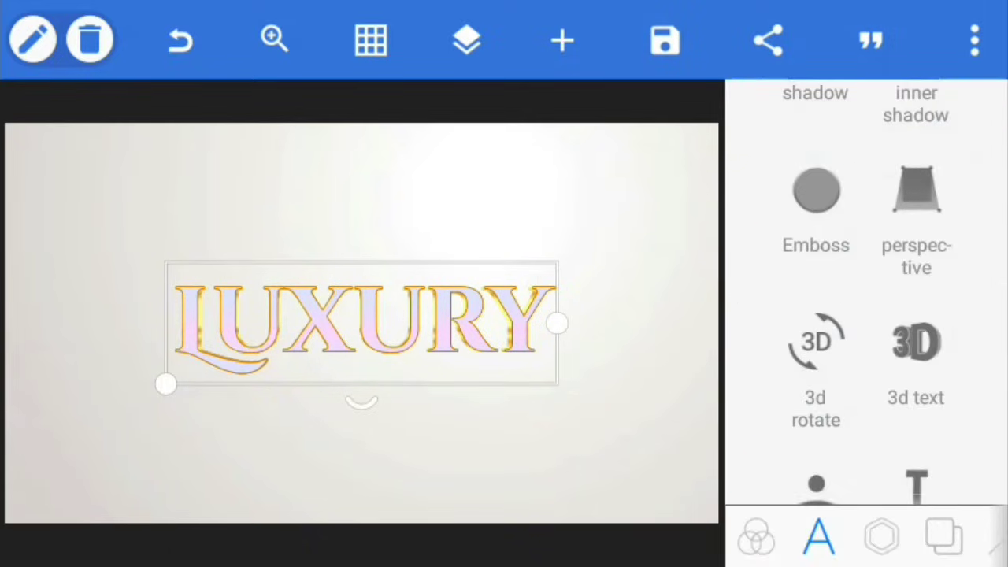
# - Tilt LUXURY to −8° on the x axis in 3D rotate and keep it
pyautogui.click(816, 354)
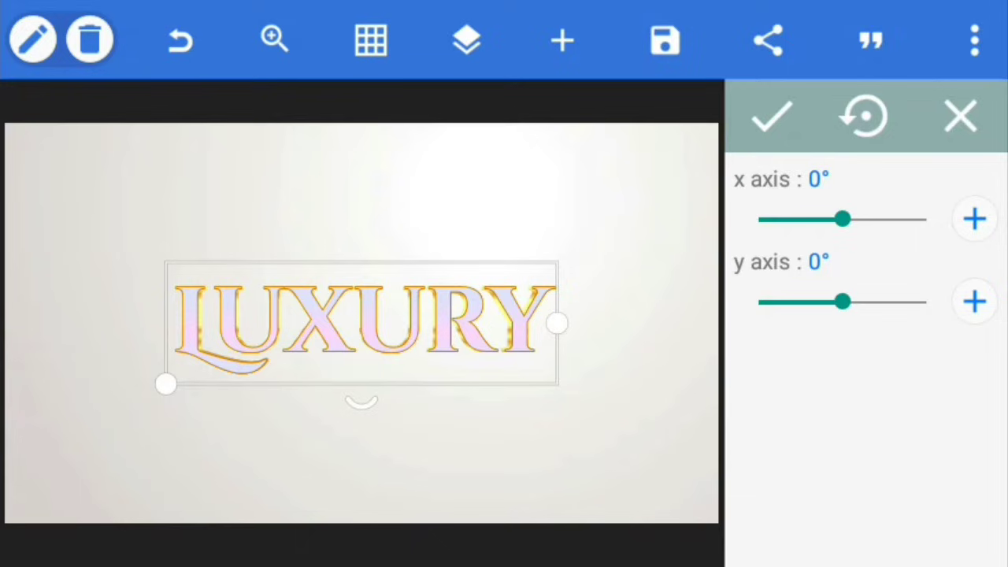
pyautogui.moveTo(843, 219); pyautogui.dragTo(839, 219)
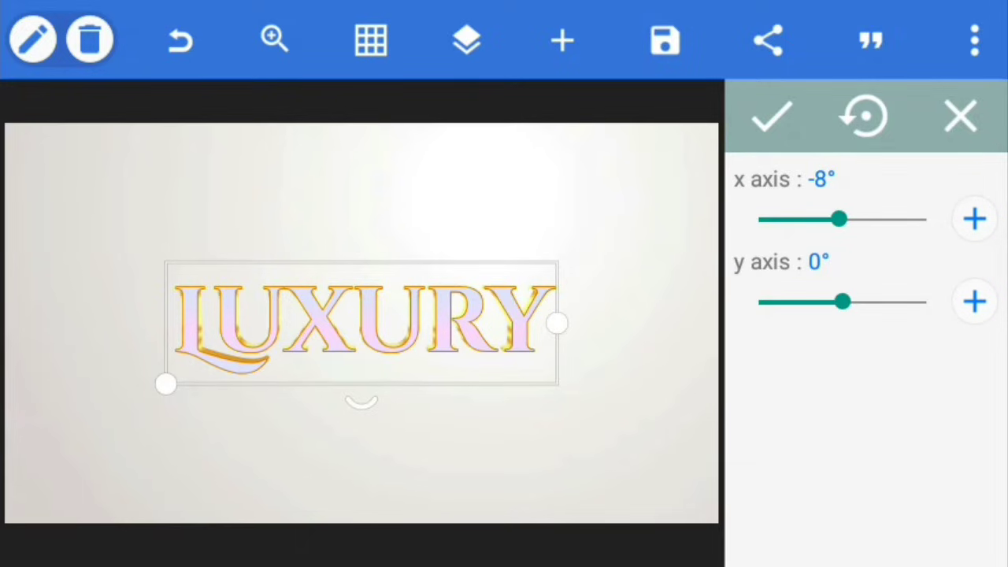
pyautogui.click(772, 117)
# - Glance at the layers list, then reopen the 3D rotation settings to check
pyautogui.click(467, 41)
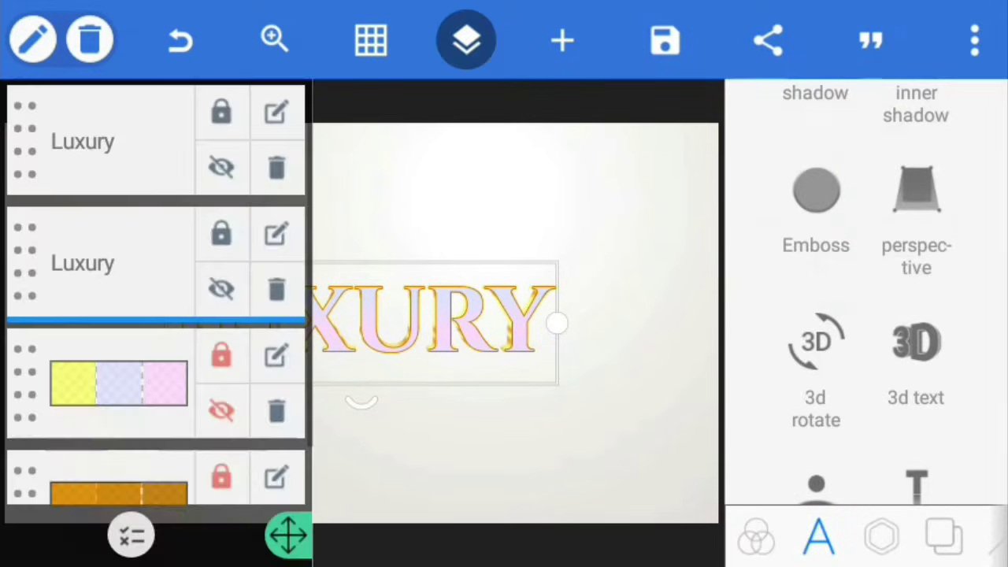
pyautogui.click(466, 40)
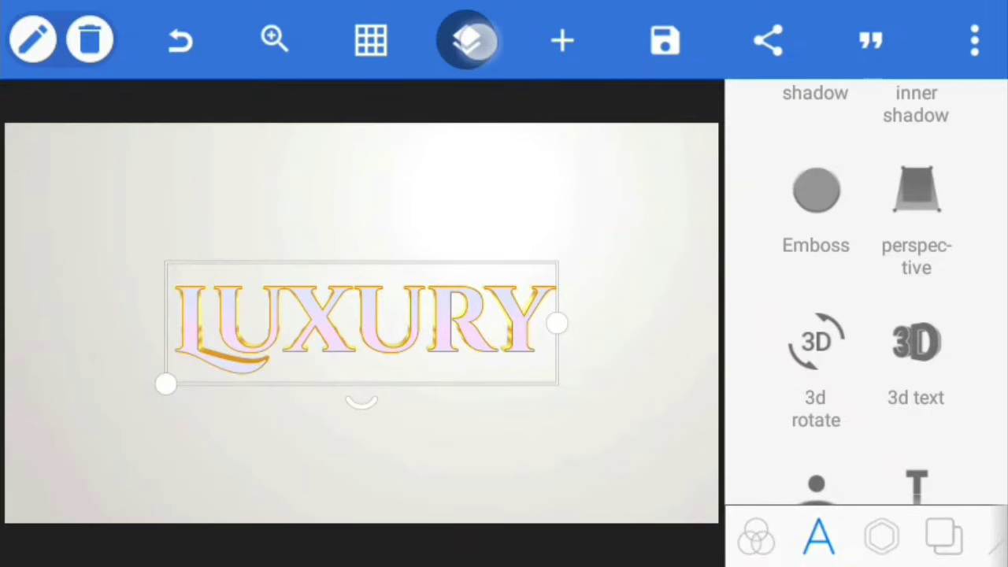
pyautogui.click(816, 341)
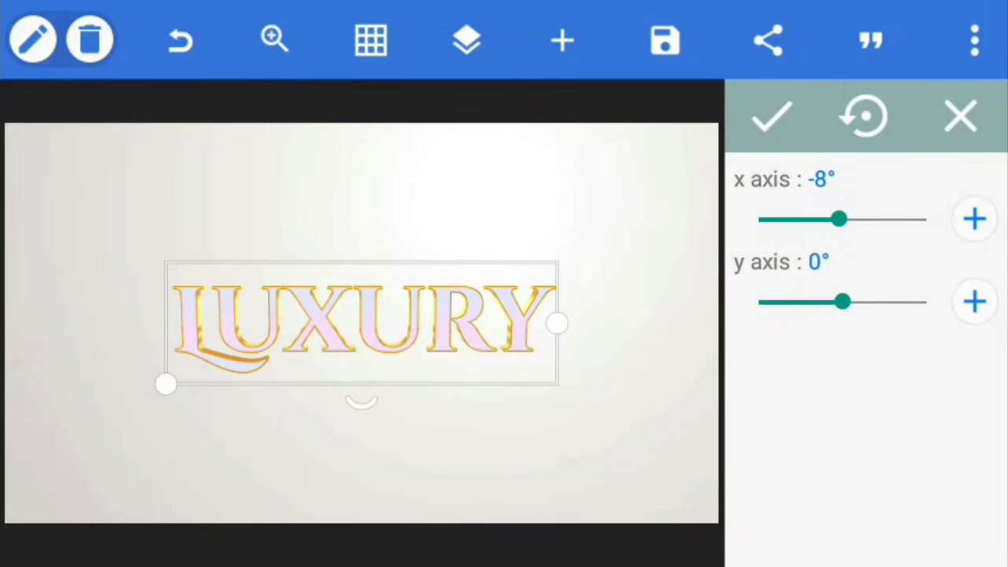
# - Close the rotation settings and select the second Luxury layer
pyautogui.click(772, 117)
pyautogui.click(466, 41)
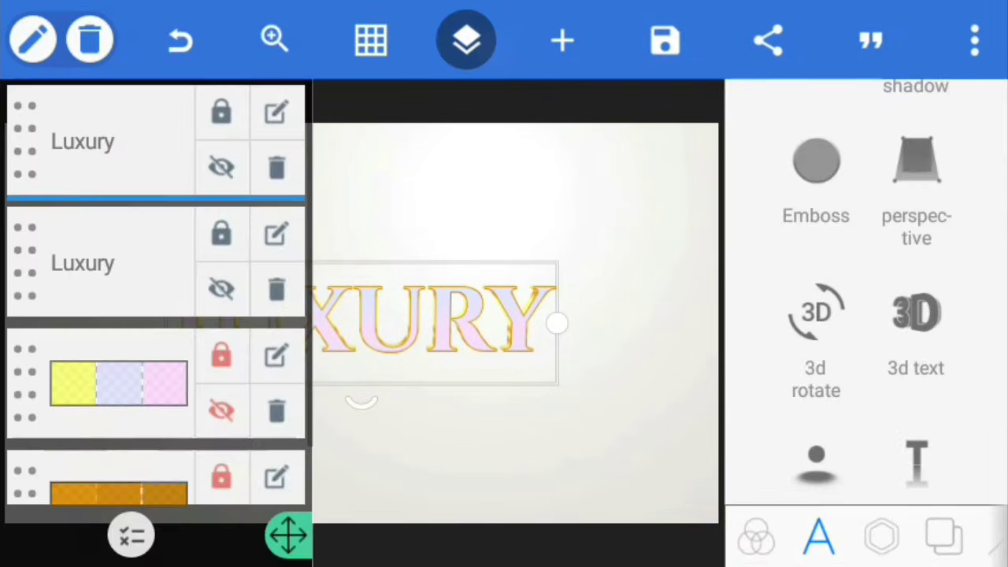
pyautogui.click(140, 268)
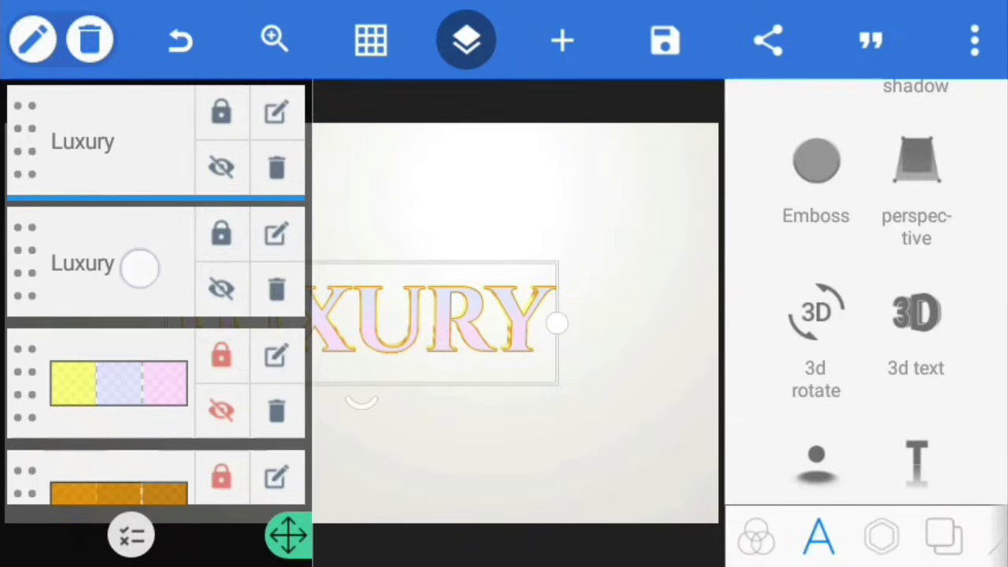
pyautogui.scroll(5, 859, 394)
# - Enable a drop shadow at 50% opacity, blur 3, offset 4 right and 4 down
pyautogui.click(816, 342)
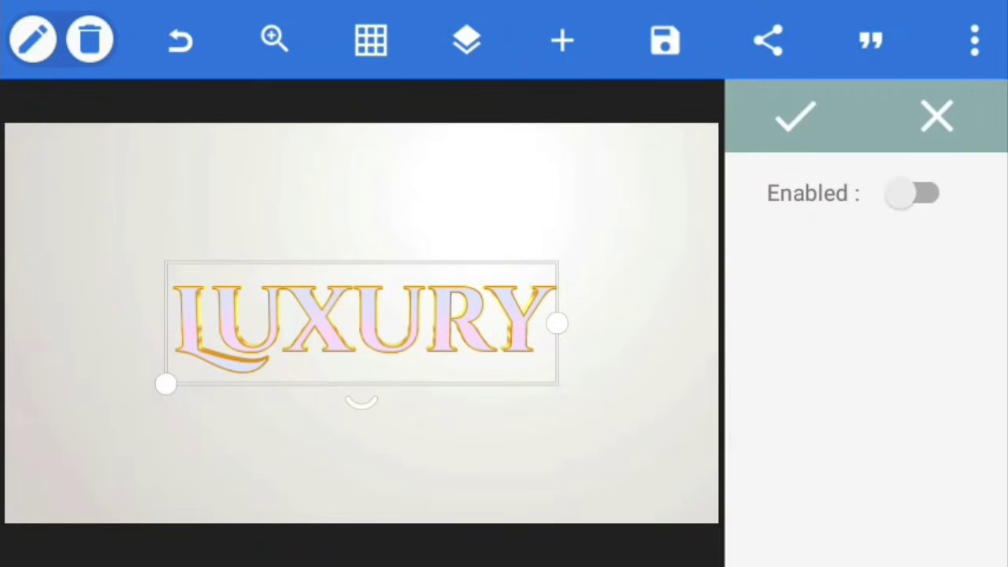
pyautogui.click(918, 193)
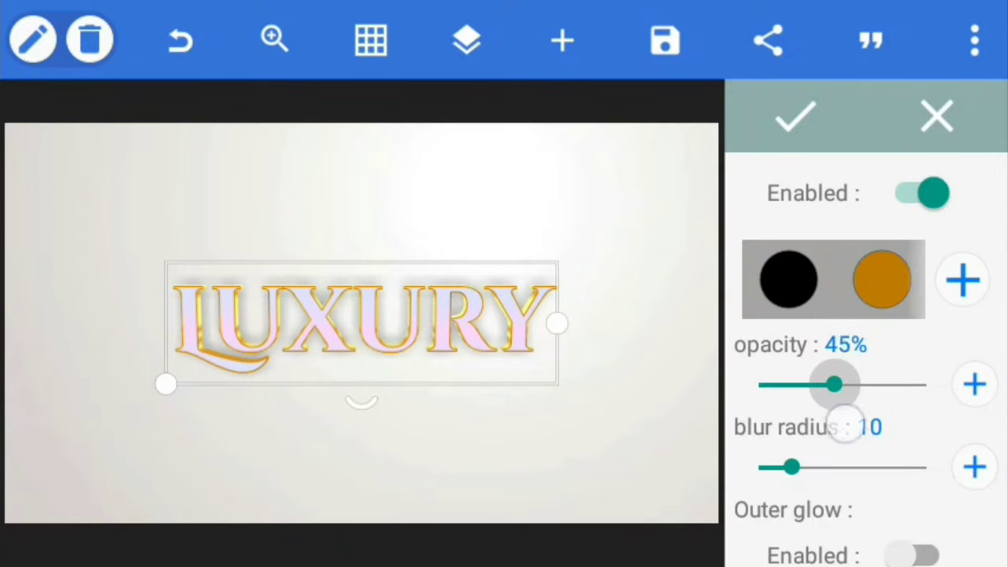
pyautogui.click(975, 384)
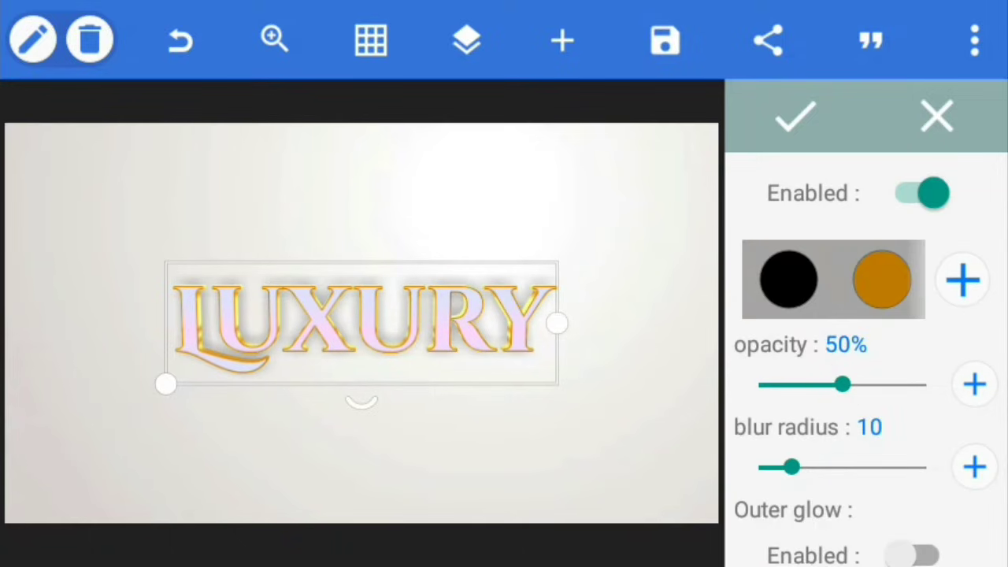
pyautogui.moveTo(791, 467); pyautogui.dragTo(769, 467)
pyautogui.scroll(-3, 867, 355)
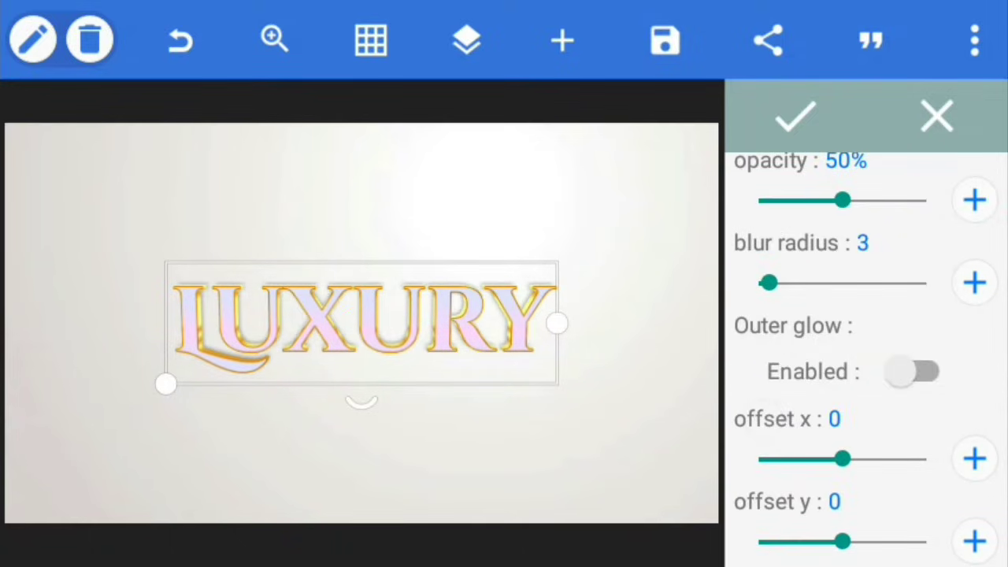
pyautogui.doubleClick(976, 458)
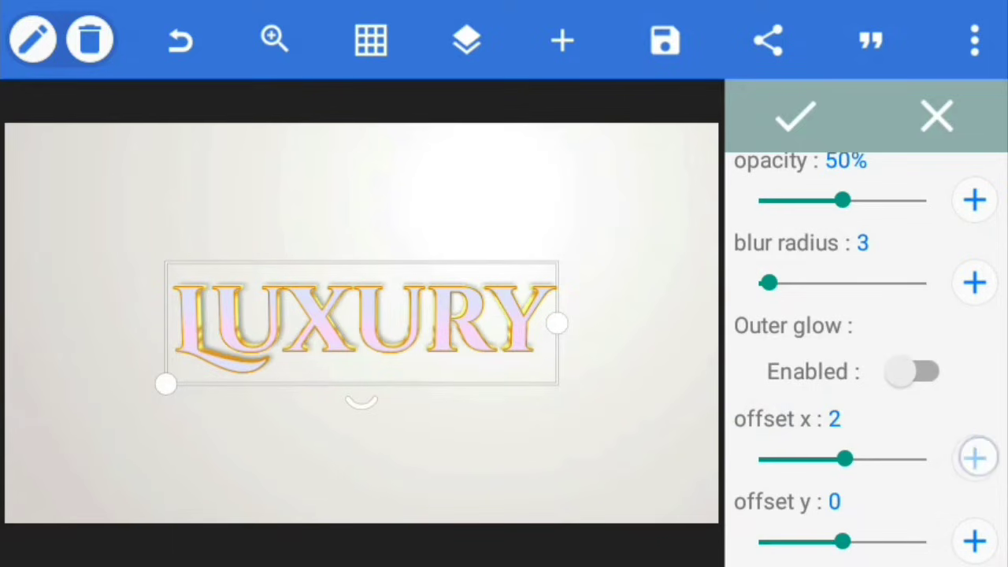
pyautogui.click(975, 542)
pyautogui.doubleClick(976, 541)
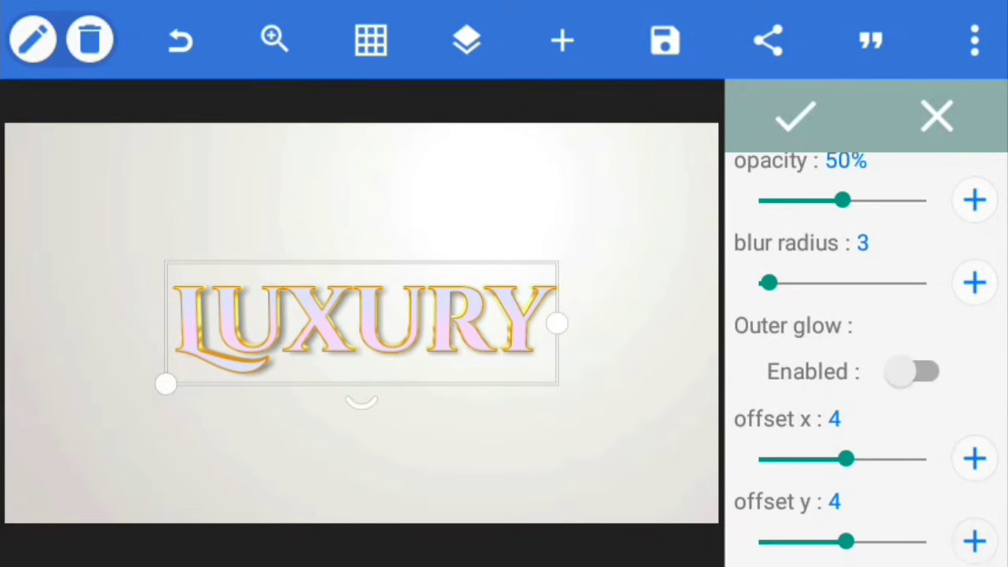
pyautogui.click(976, 541)
# - Apply the shadow and select the top Luxury text layer
pyautogui.click(796, 117)
pyautogui.click(467, 40)
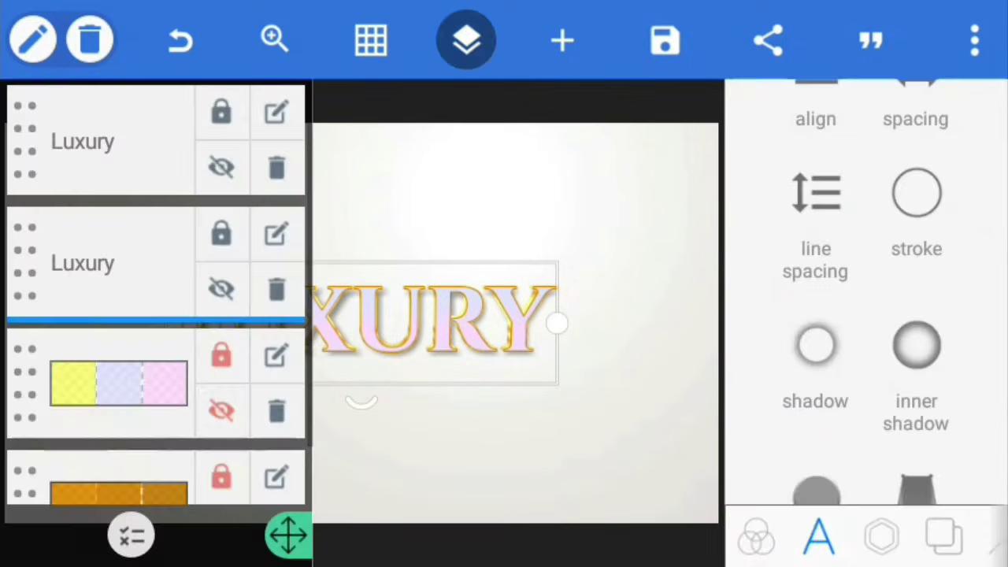
pyautogui.click(102, 141)
pyautogui.click(467, 39)
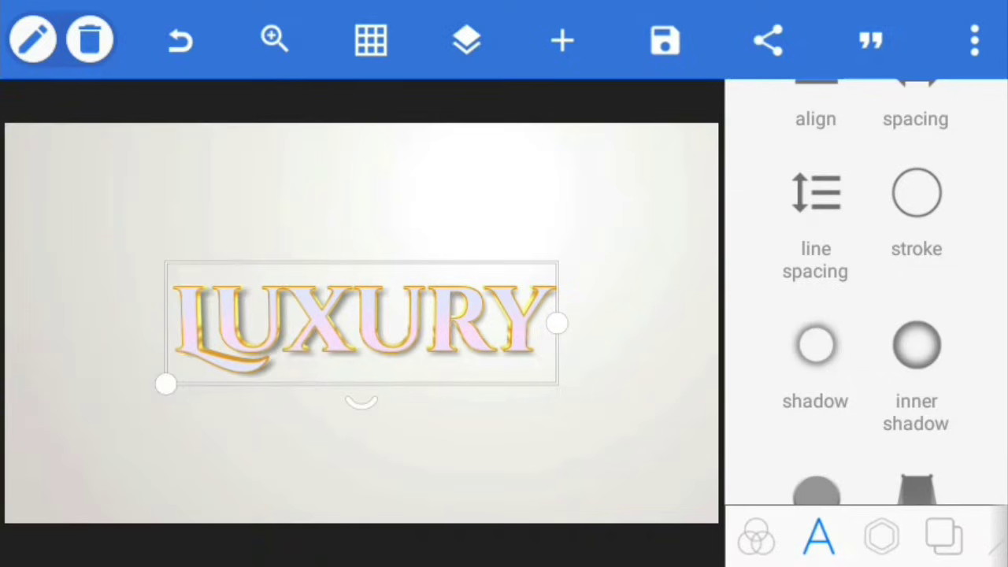
# - Enable a semi-transparent black inner shadow with blur radius 2
pyautogui.click(917, 371)
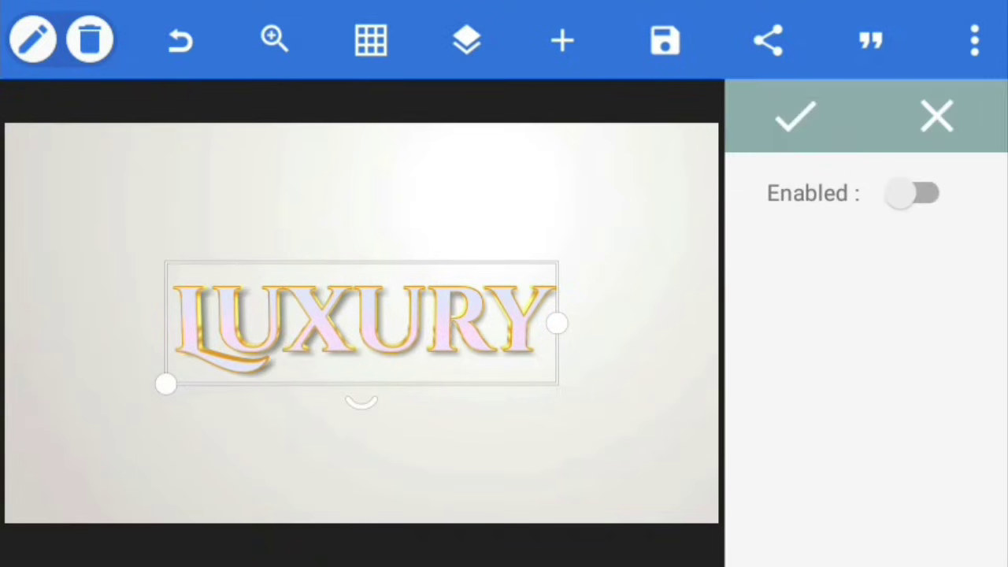
pyautogui.click(923, 193)
pyautogui.click(970, 282)
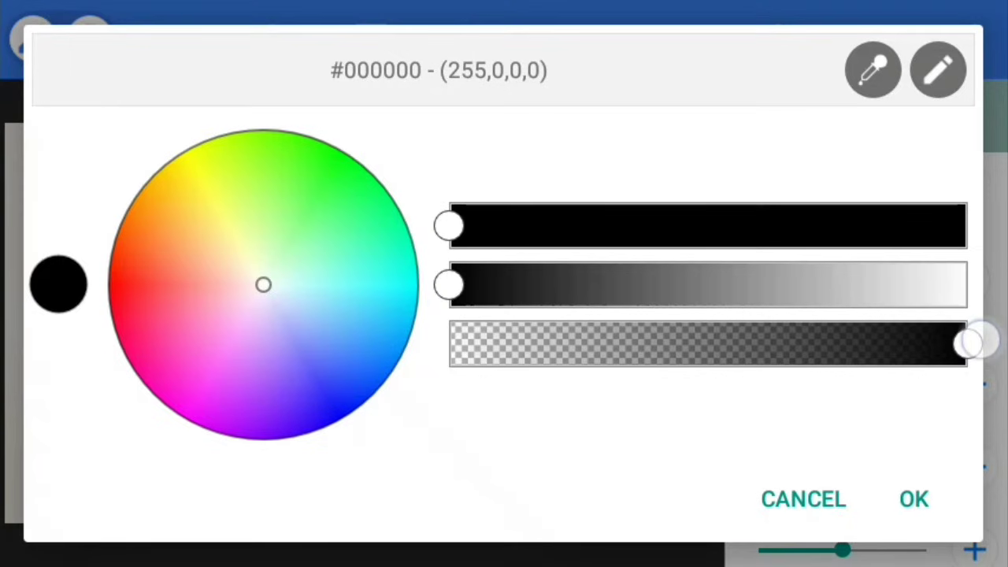
pyautogui.moveTo(977, 342)
pyautogui.mouseDown()
pyautogui.moveTo(725, 415)
pyautogui.moveTo(701, 460)
pyautogui.mouseUp()
pyautogui.click(914, 499)
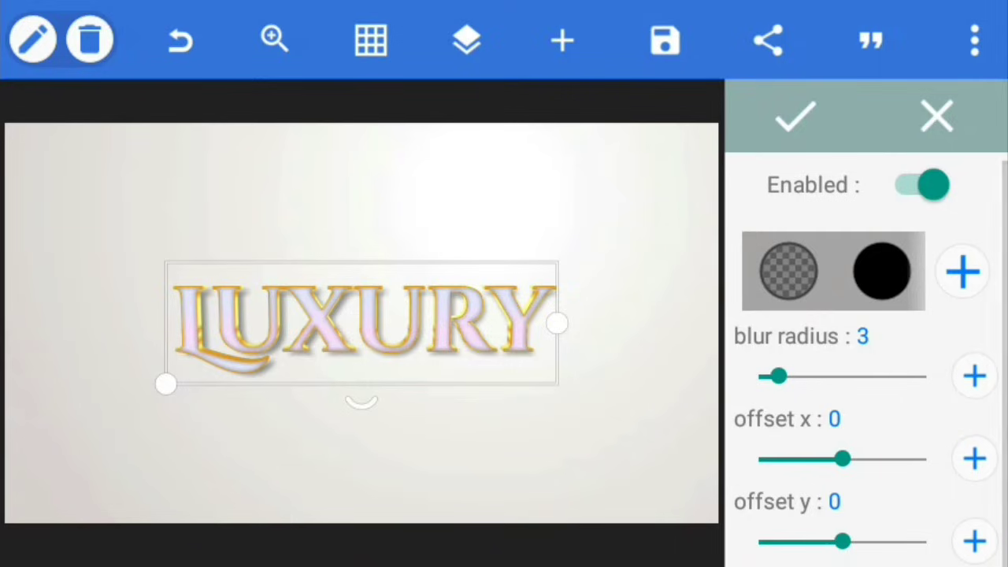
pyautogui.moveTo(777, 375); pyautogui.dragTo(771, 377)
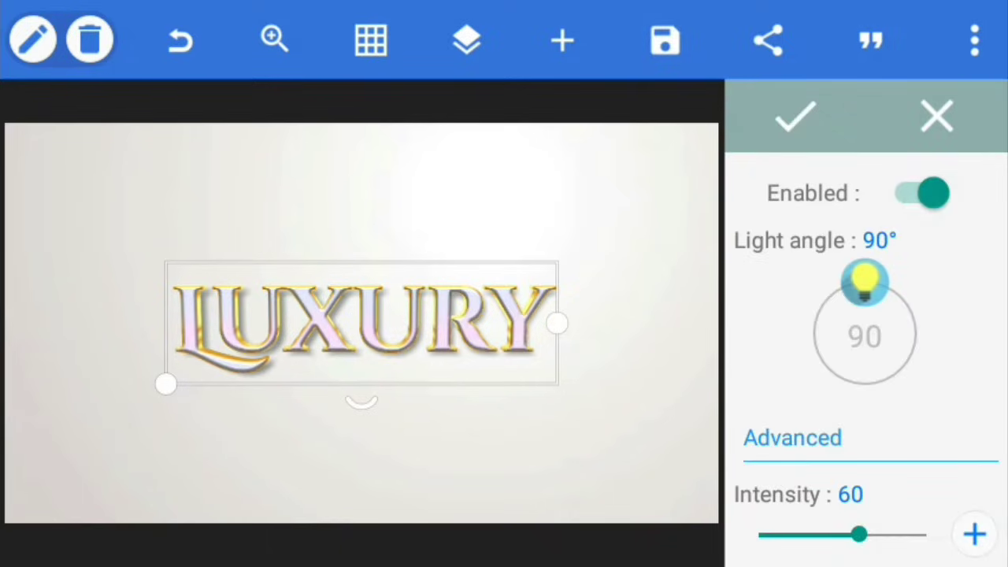
# - Set emboss intensity and ambient light to 100, specular hardness to 70, and apply
pyautogui.moveTo(941, 439); pyautogui.dragTo(940, 218)
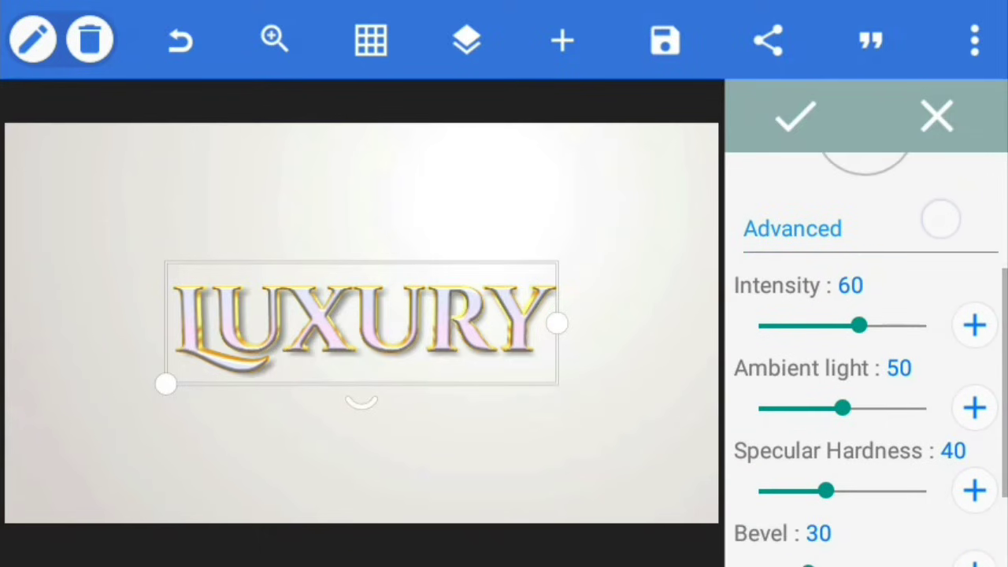
pyautogui.moveTo(877, 319); pyautogui.dragTo(926, 324)
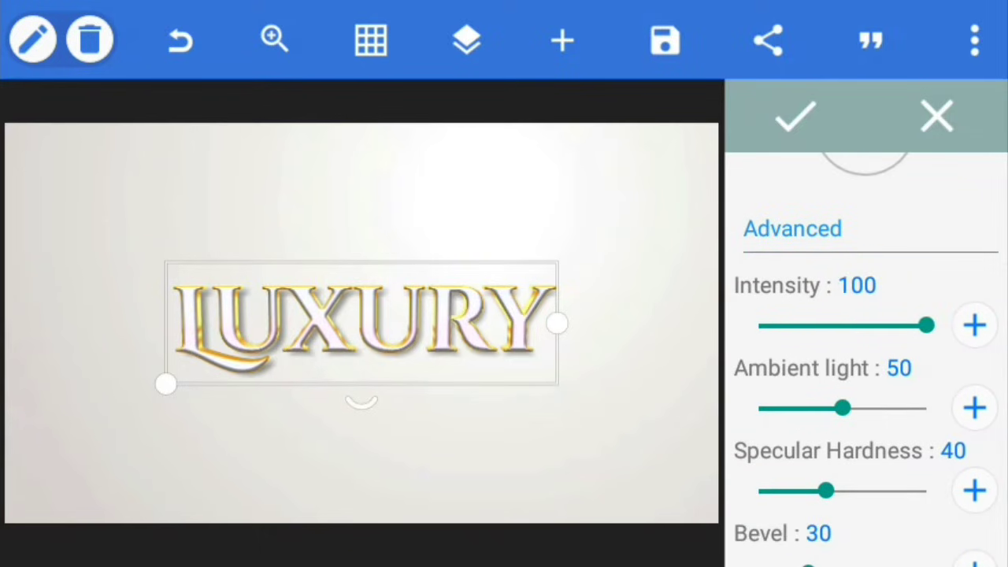
pyautogui.moveTo(867, 410); pyautogui.dragTo(866, 284)
pyautogui.moveTo(843, 282)
pyautogui.mouseDown()
pyautogui.moveTo(940, 281)
pyautogui.moveTo(926, 284)
pyautogui.mouseUp()
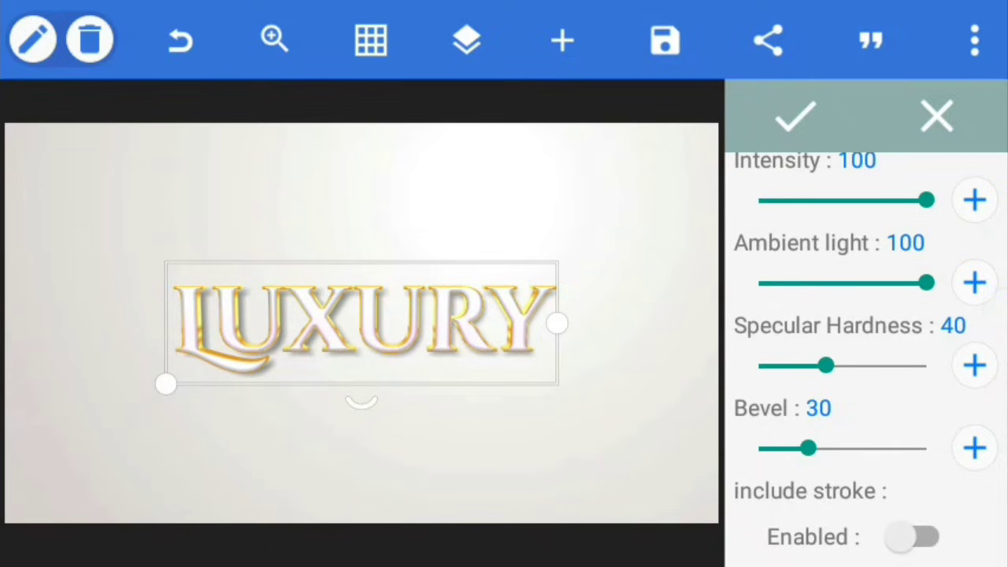
pyautogui.click(975, 365)
pyautogui.click(975, 365)
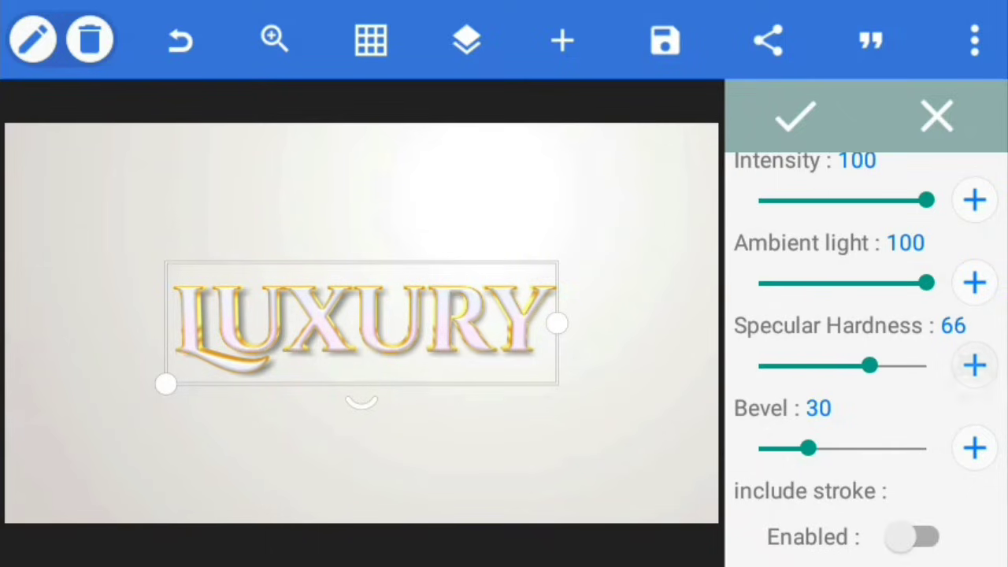
pyautogui.click(975, 365)
pyautogui.click(976, 365)
pyautogui.click(975, 365)
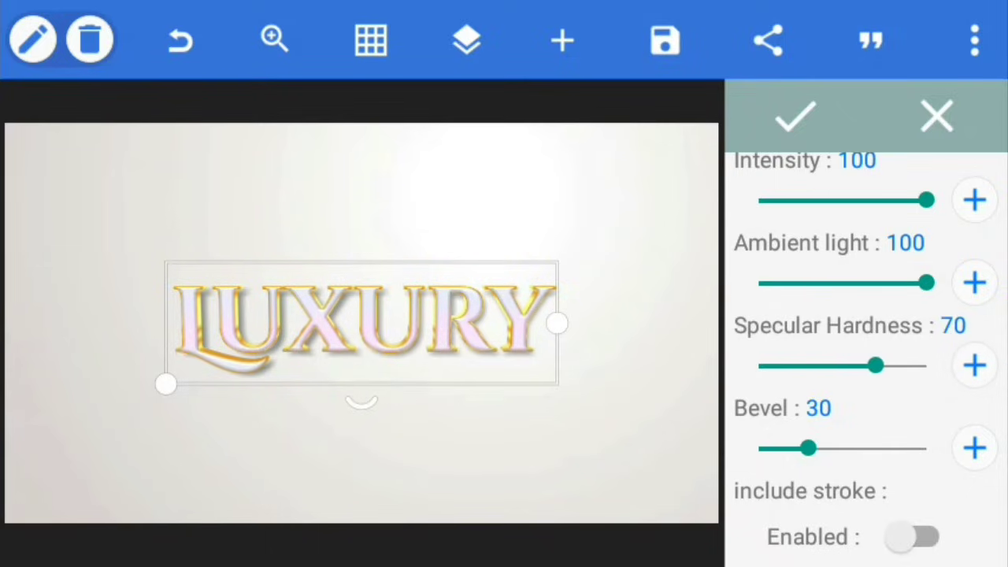
pyautogui.click(488, 39)
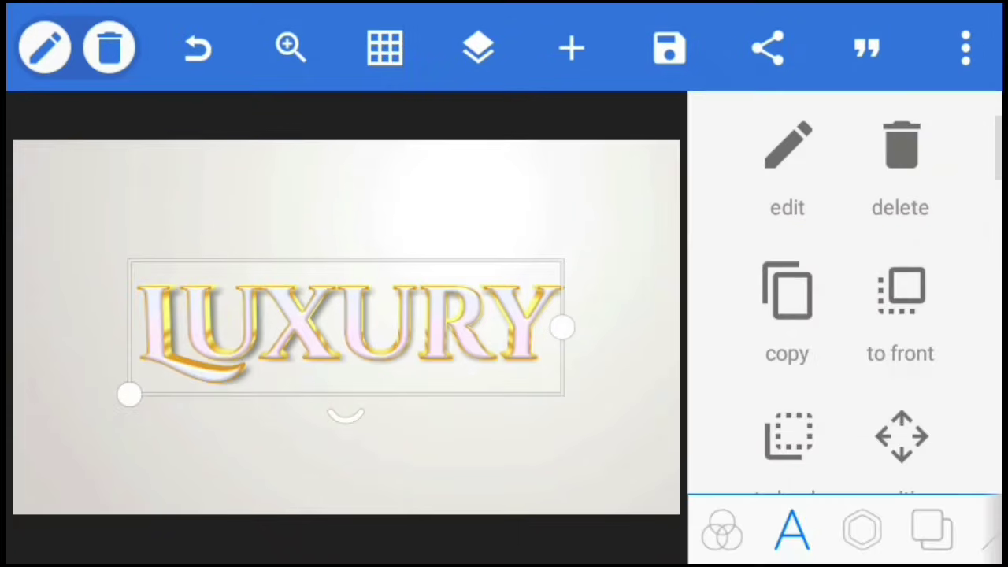
# - Retype the first Luxury text layer as PixelLab
pyautogui.click(788, 157)
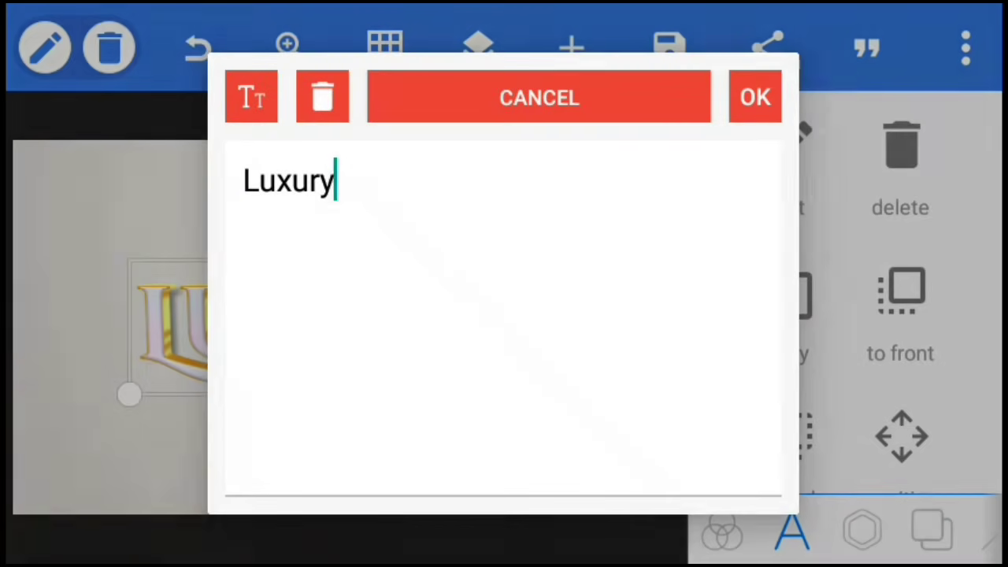
pyautogui.write('ixe')
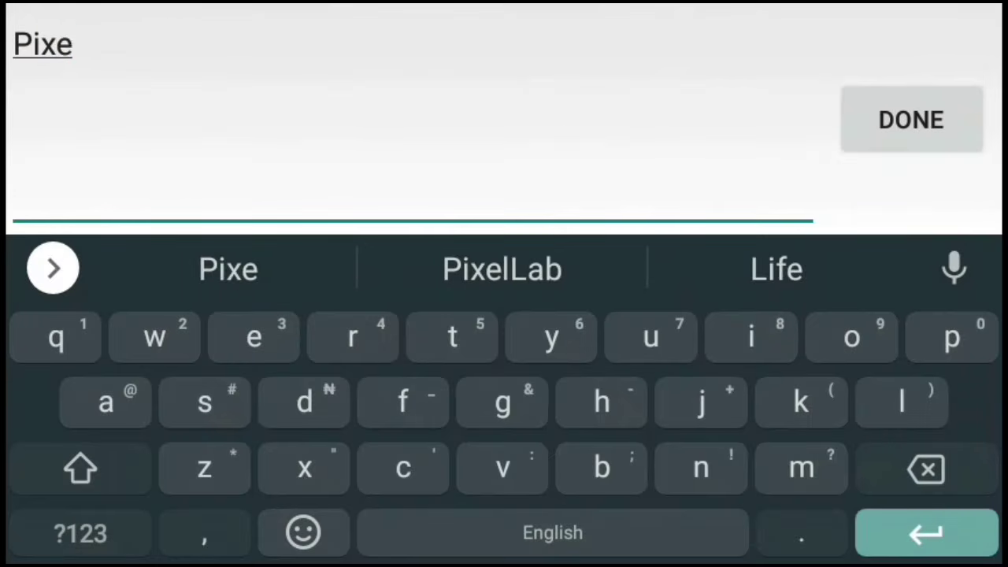
pyautogui.click(502, 269)
pyautogui.click(912, 119)
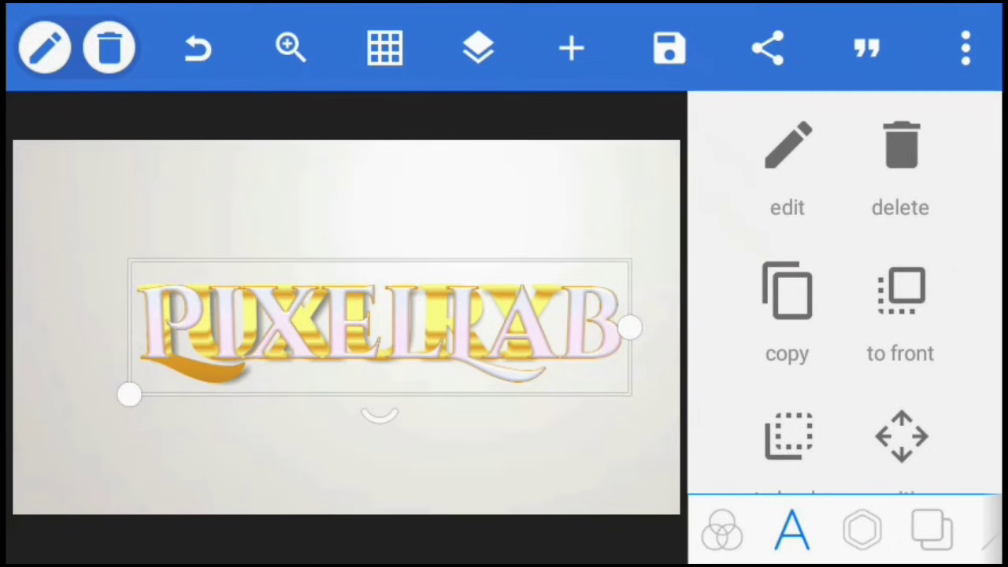
# - Retype the other Luxury text layer as PixelLab too
pyautogui.click(479, 49)
pyautogui.click(99, 294)
pyautogui.click(788, 293)
pyautogui.click(289, 181)
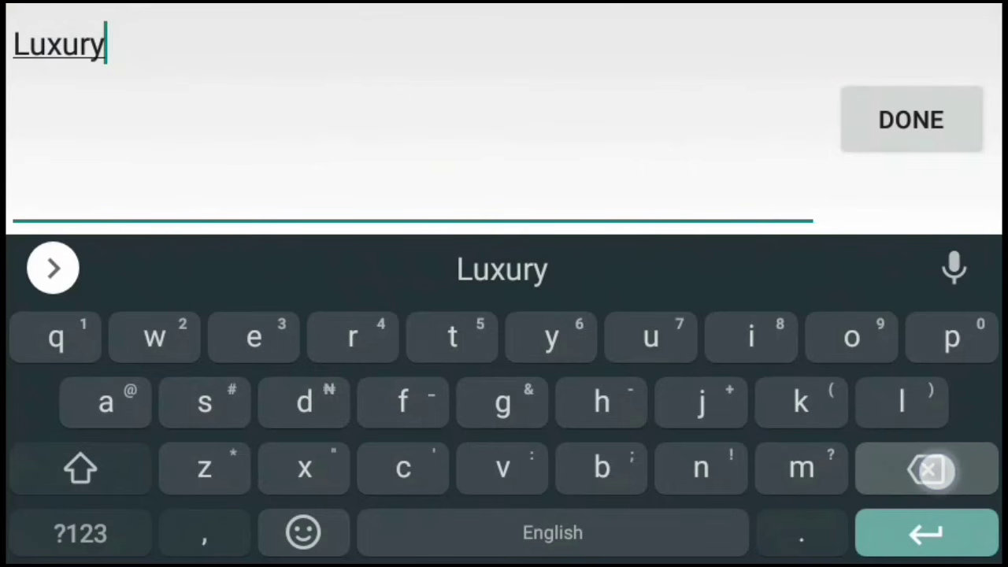
pyautogui.press('BackSpace')
pyautogui.press('BackSpace')
pyautogui.press('BackSpace')
pyautogui.write('Pixe')
pyautogui.click(502, 268)
pyautogui.click(909, 118)
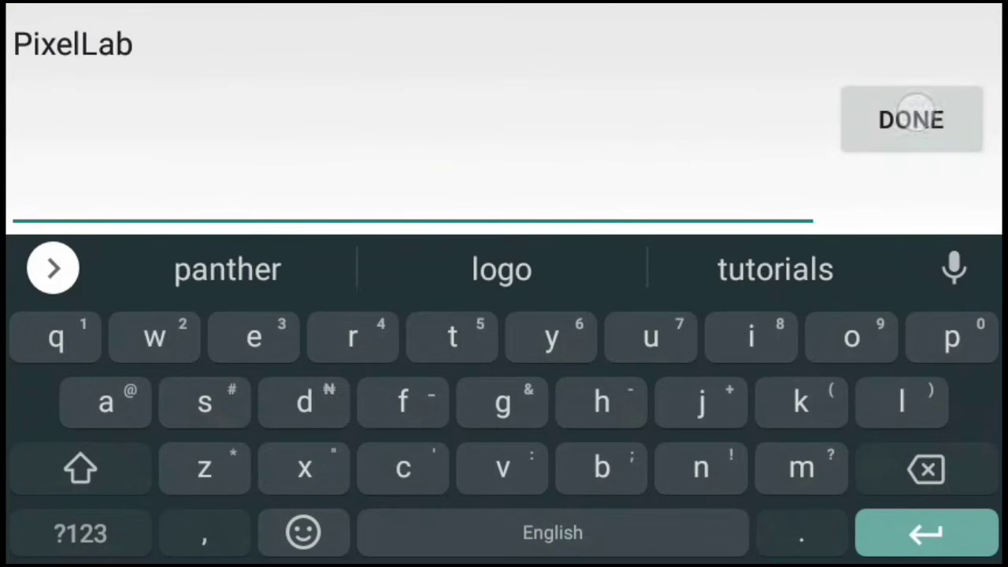
pyautogui.click(755, 97)
pyautogui.click(479, 49)
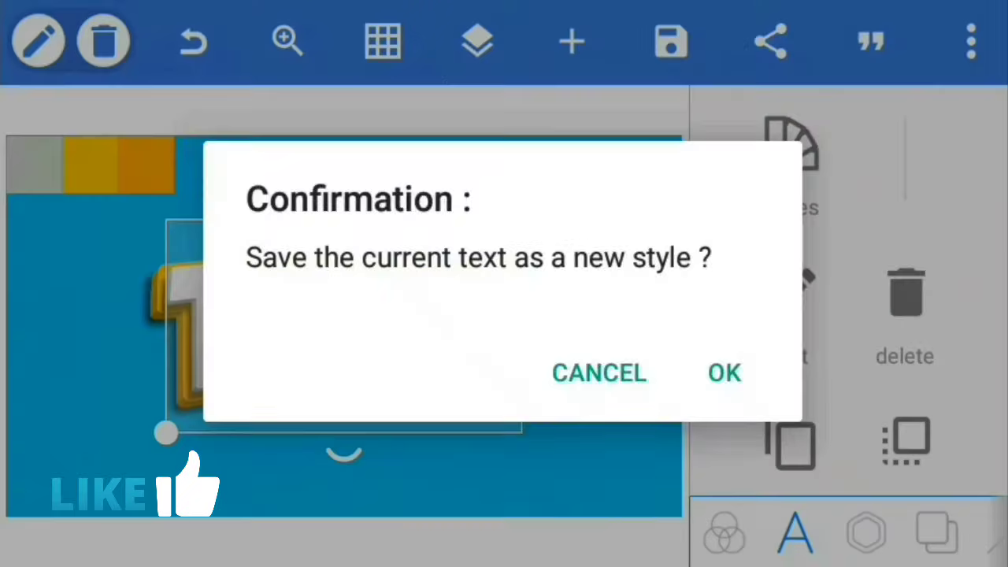
# - Save the gold text style and browse the saved styles list
pyautogui.click(725, 371)
pyautogui.click(792, 161)
pyautogui.click(791, 291)
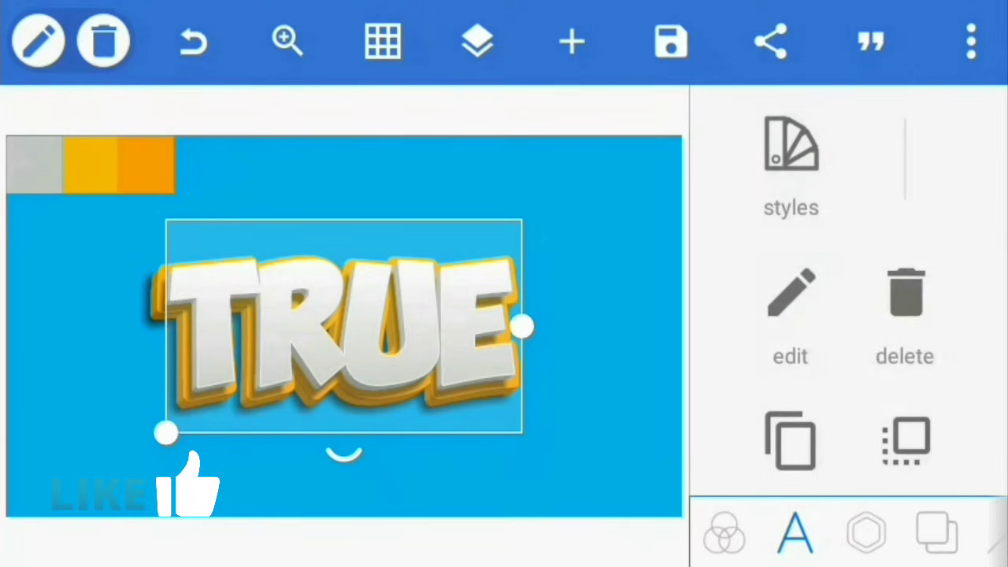